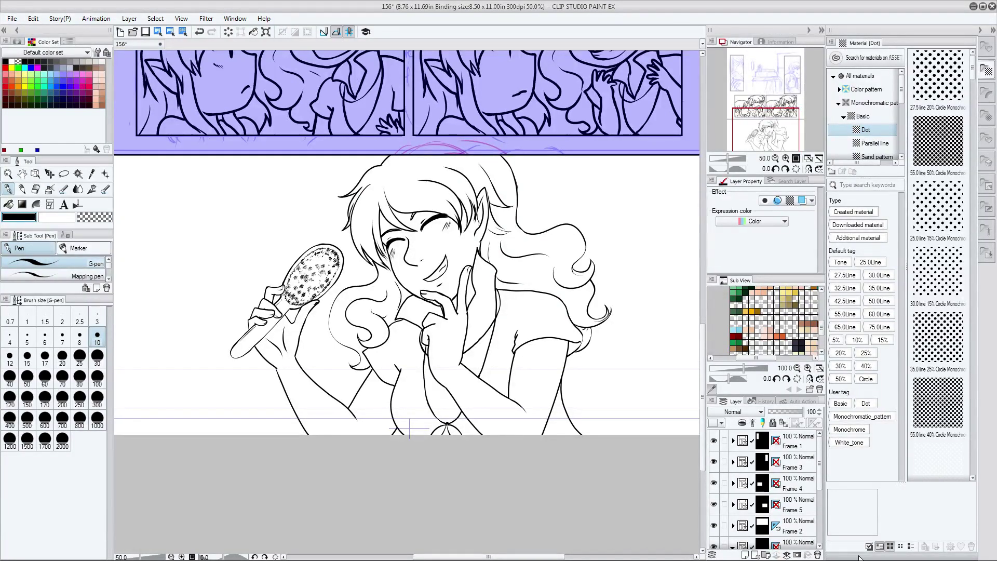
Step: With the Frame 6 lineart layer active, auto-select all areas of the large figure's shirt, referring to other layers
scroll(765, 529, "down", 1)
scroll(766, 530, "down", 3)
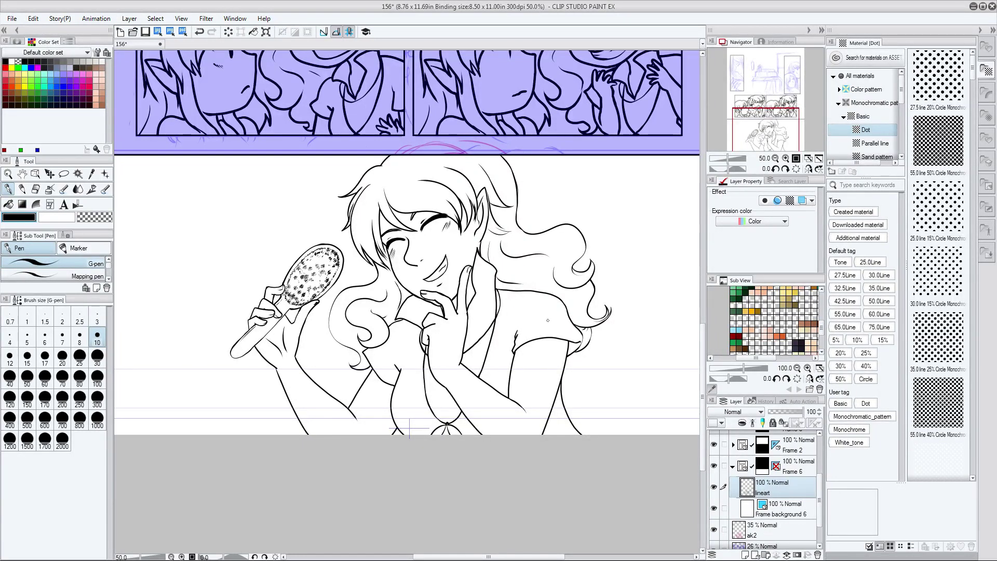
key("w")
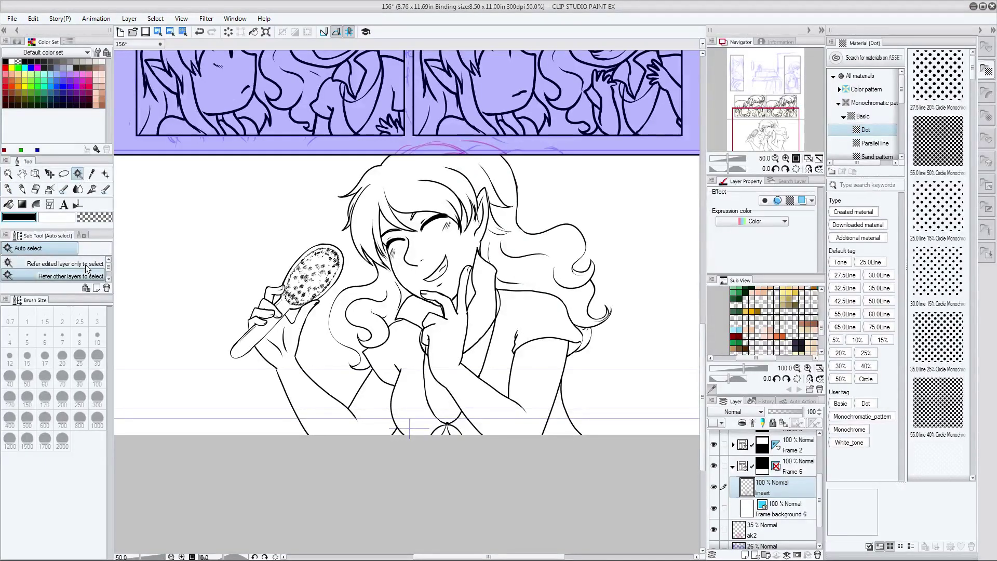
left_click_drag(59, 293, 59, 323)
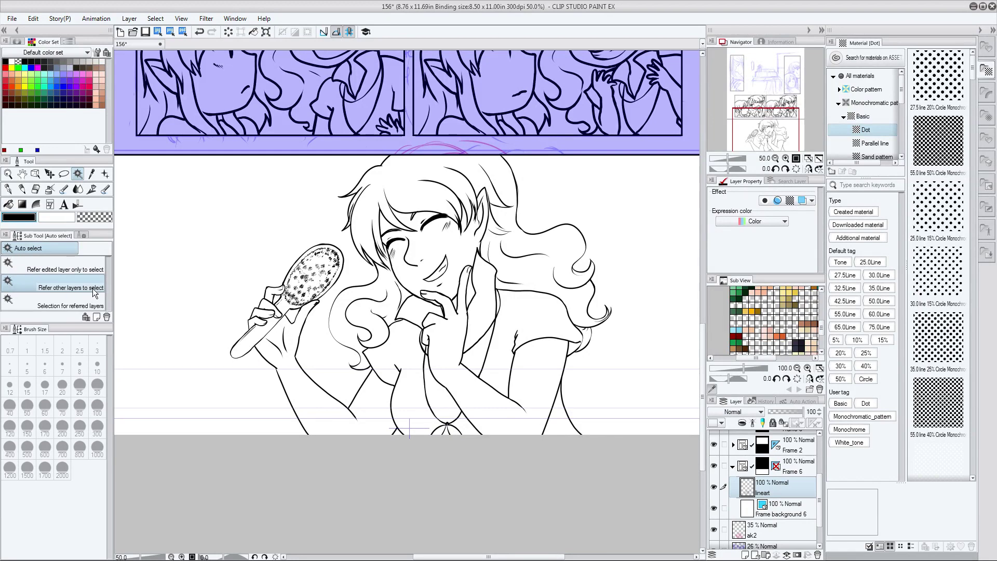
left_click(405, 346)
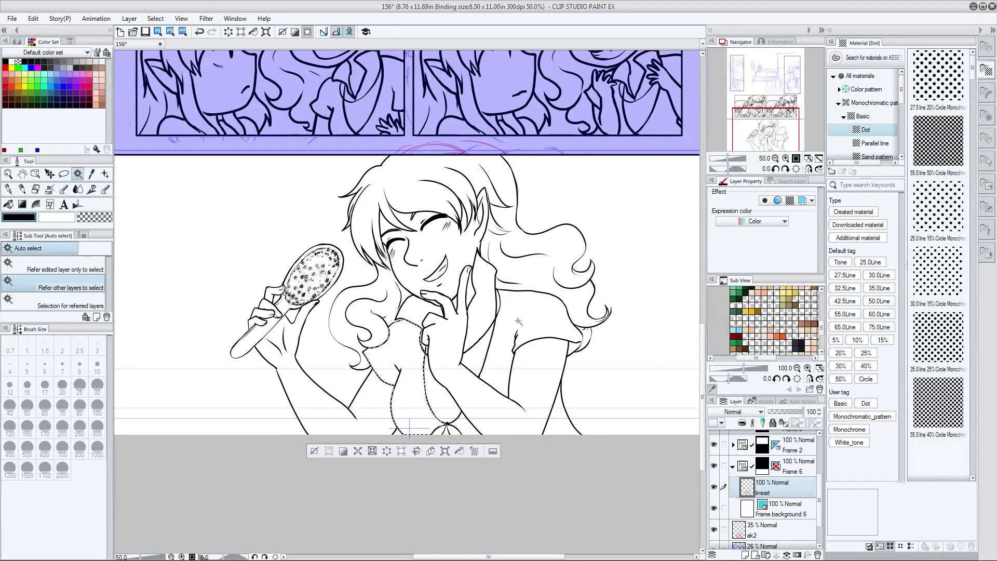
left_click(482, 354)
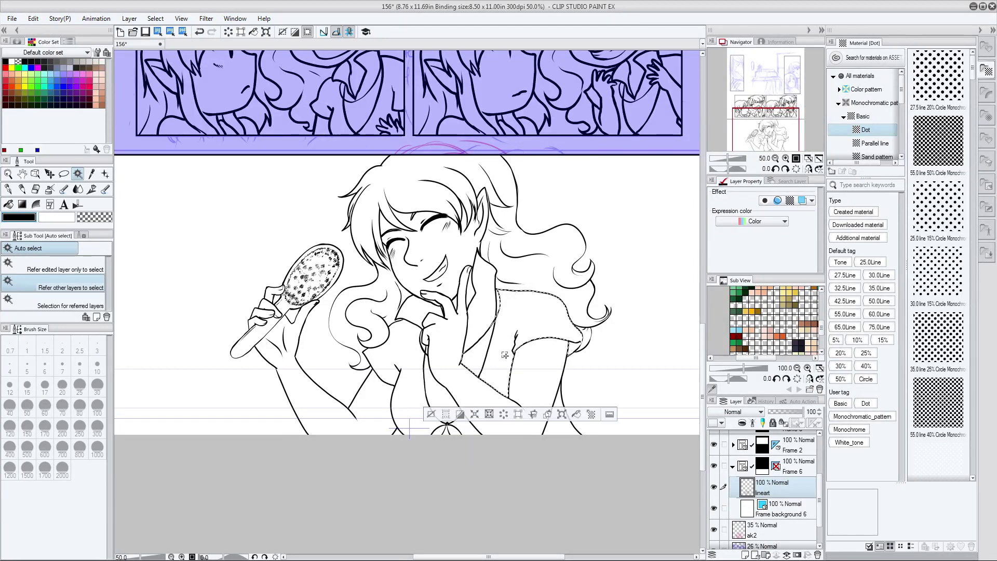
left_click(411, 398)
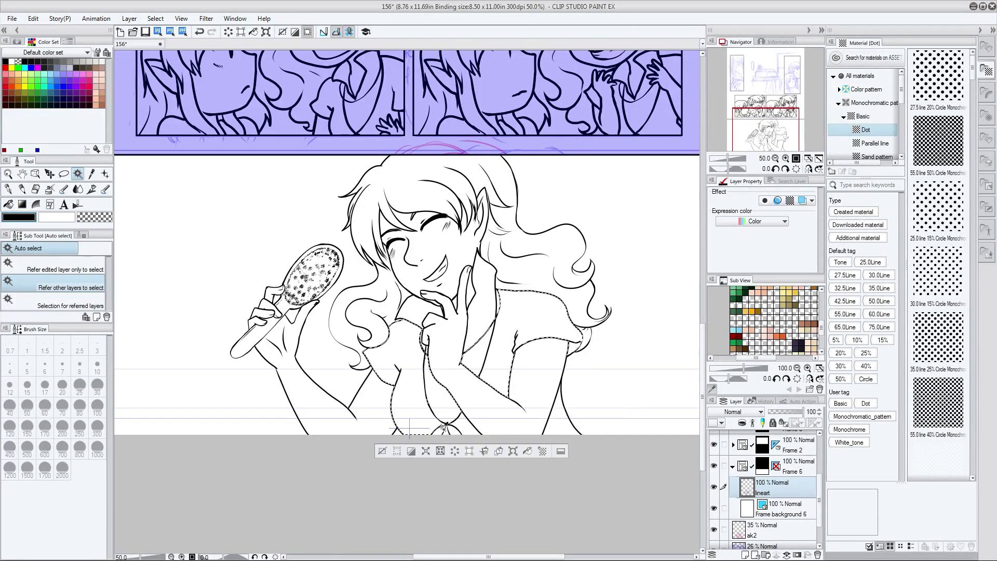
left_click(559, 430, "shift")
left_click(476, 368, "shift")
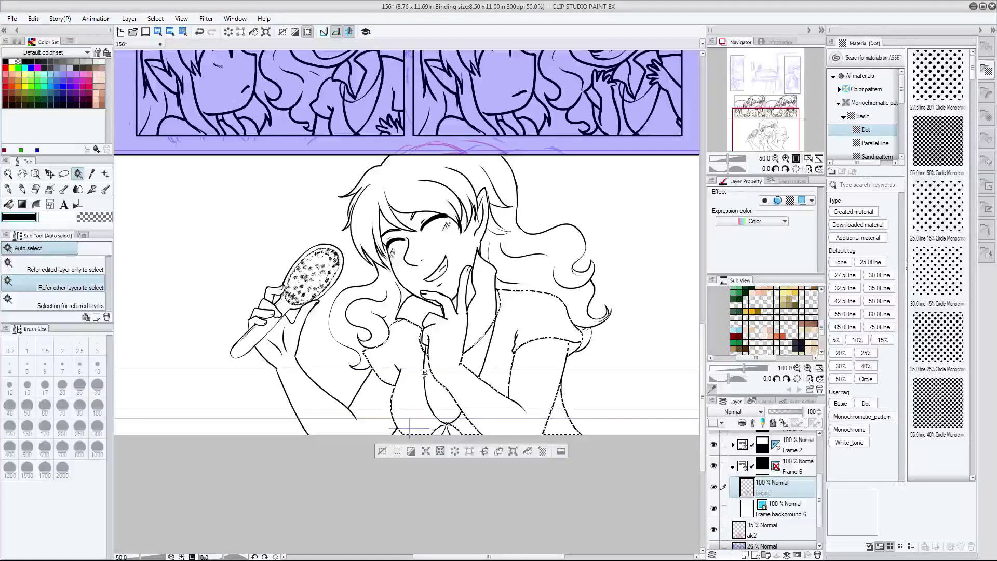
Step: Add the missed narrow gap beside the raised forearm to the shirt selection with the Lasso marquee
scroll(427, 398, "up", 3)
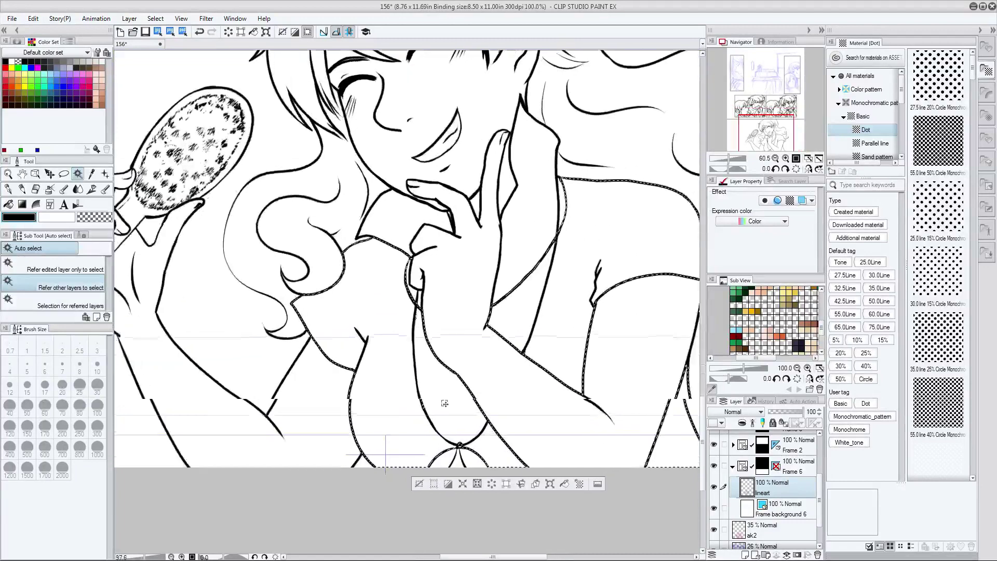
left_click(64, 174)
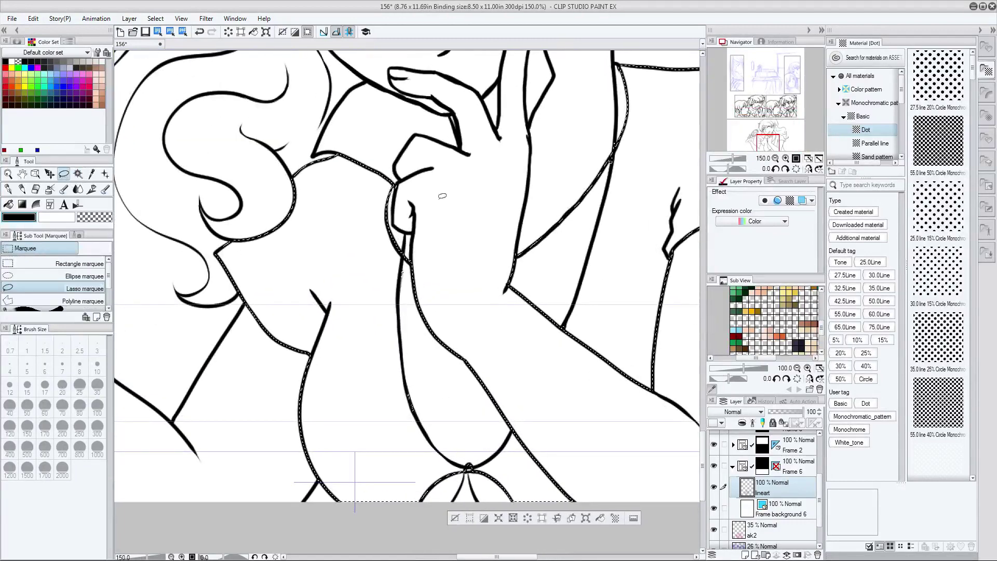
mouse_move(406, 262)
left_mouse_down()
mouse_move(426, 415)
mouse_move(369, 419)
mouse_move(397, 348)
left_mouse_up()
scroll(398, 348, "down", 3)
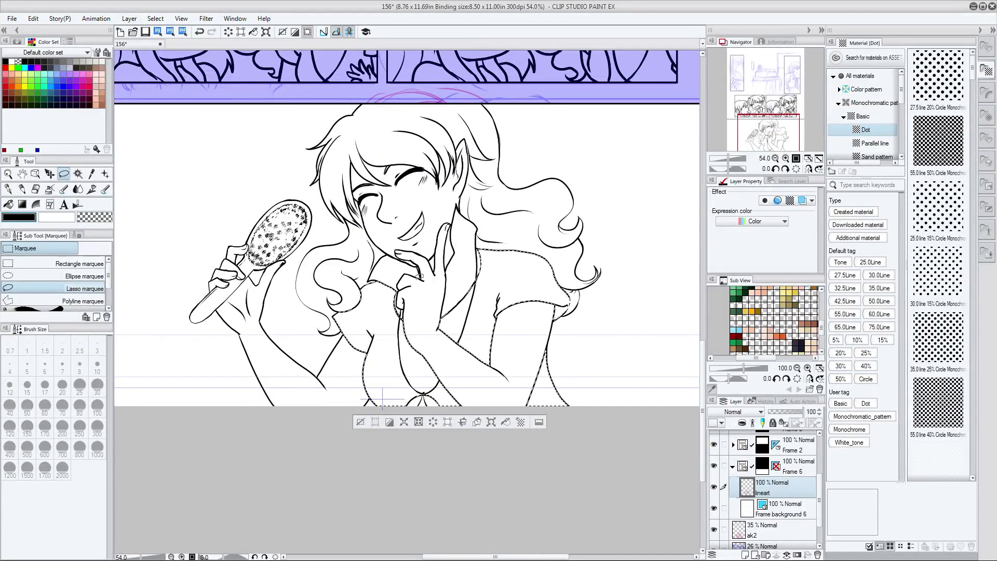
scroll(383, 400, "up", 1)
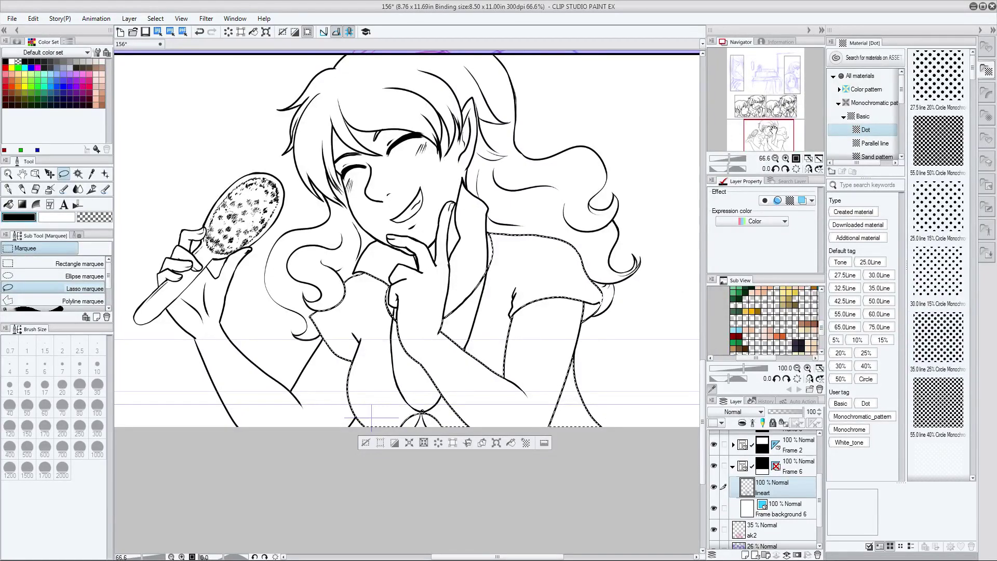
Step: Filter the dot tones to 60.0 line and 10%, and apply the 60.0 line 10% Circle tone to the selected shirt
left_click(871, 316)
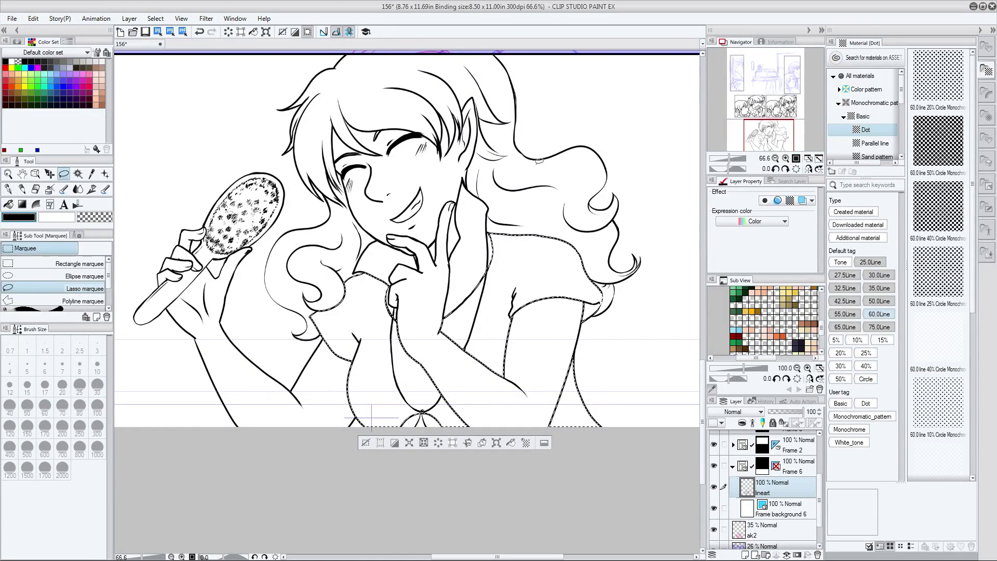
left_click(857, 339)
left_click(924, 95)
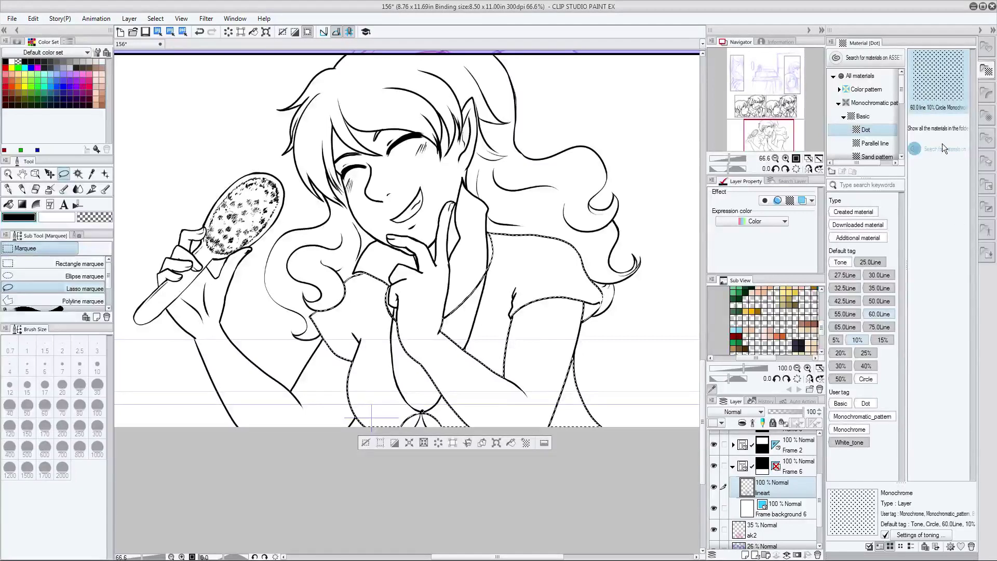
left_click(925, 547)
scroll(479, 313, "down", 1)
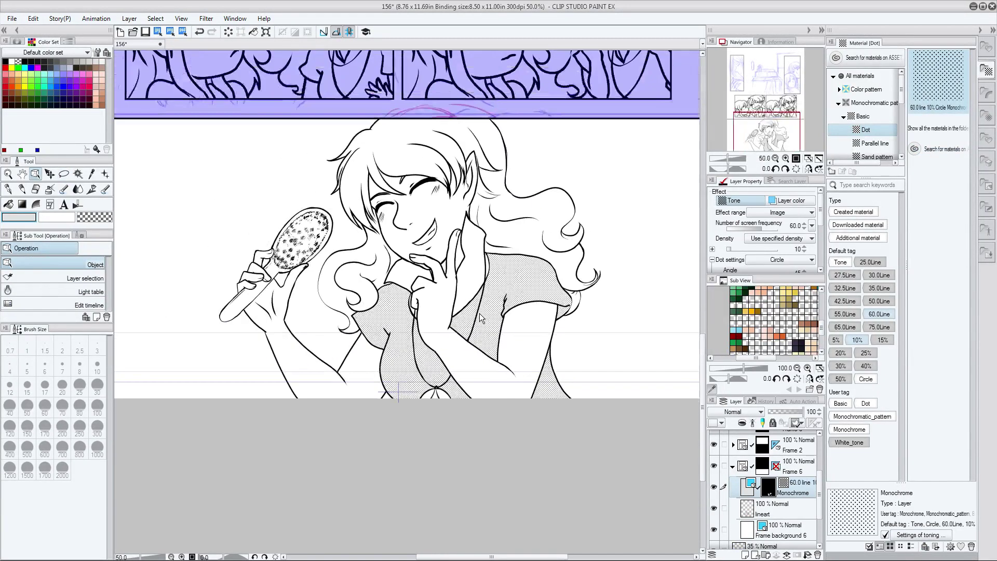
scroll(479, 313, "up", 2)
scroll(479, 313, "down", 2)
scroll(297, 307, "up", 3)
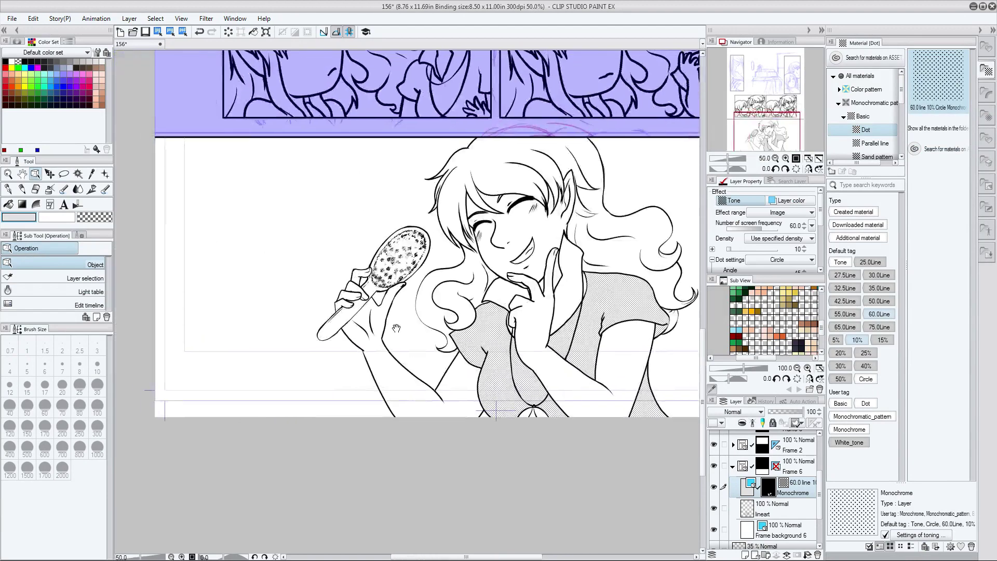
Step: Auto-select the blank areas of the hairbrush's head, neck and handle around the fingers
key("w")
scroll(358, 273, "up", 2)
left_click(357, 275)
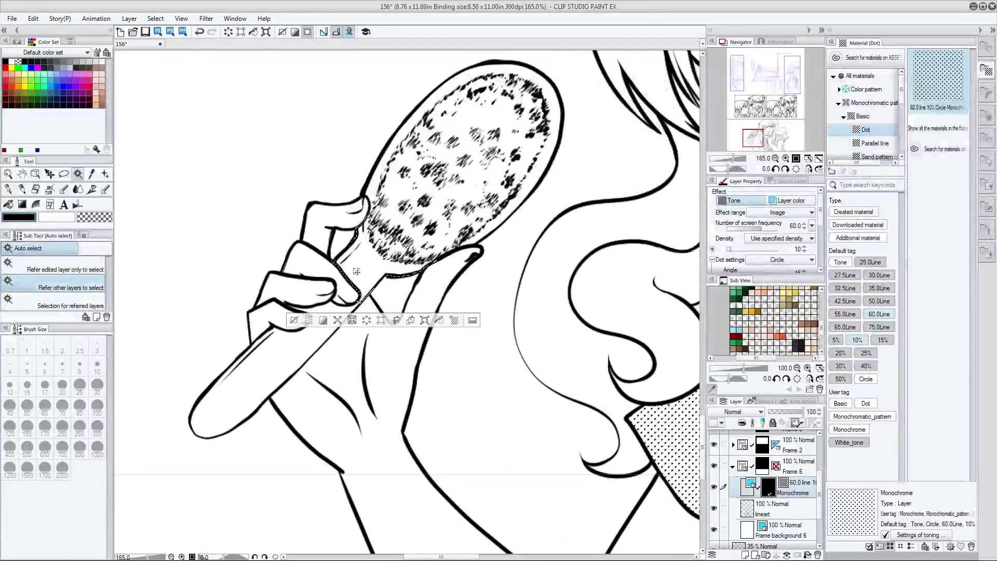
left_click(377, 203, "shift")
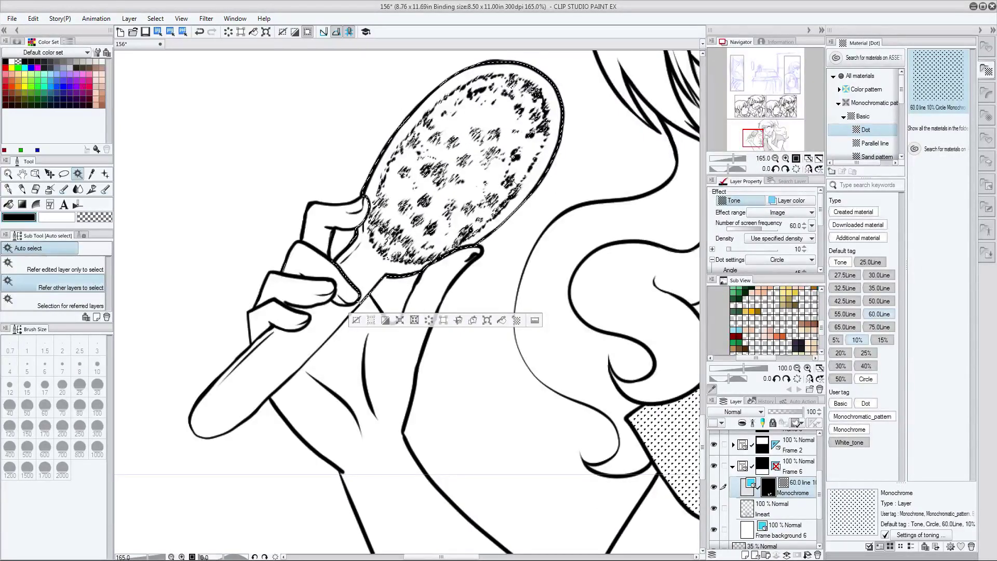
left_click(269, 343, "shift")
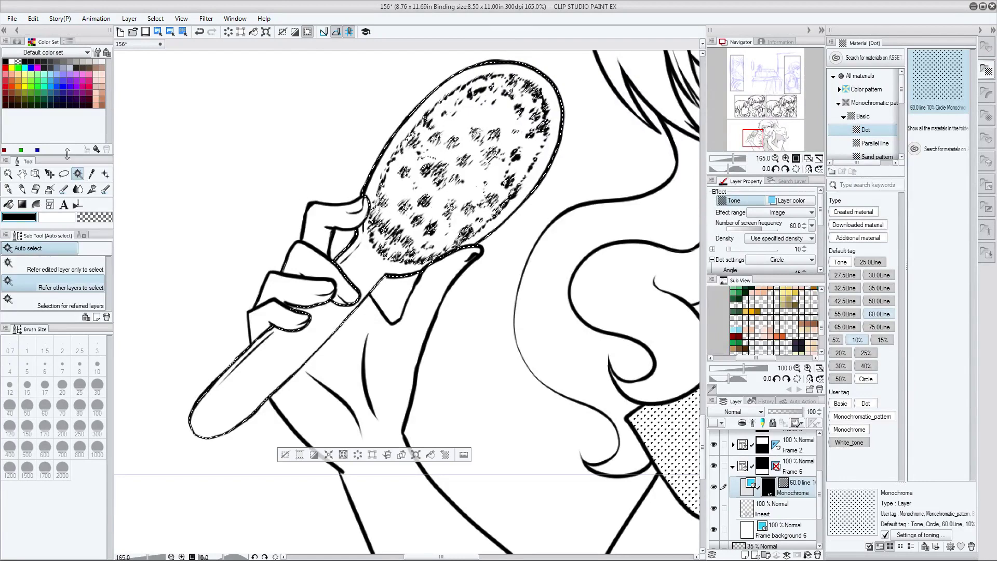
Step: Lasso around the bristle area of the brush head and small leftover gaps to refine the hairbrush selection
left_click(64, 174)
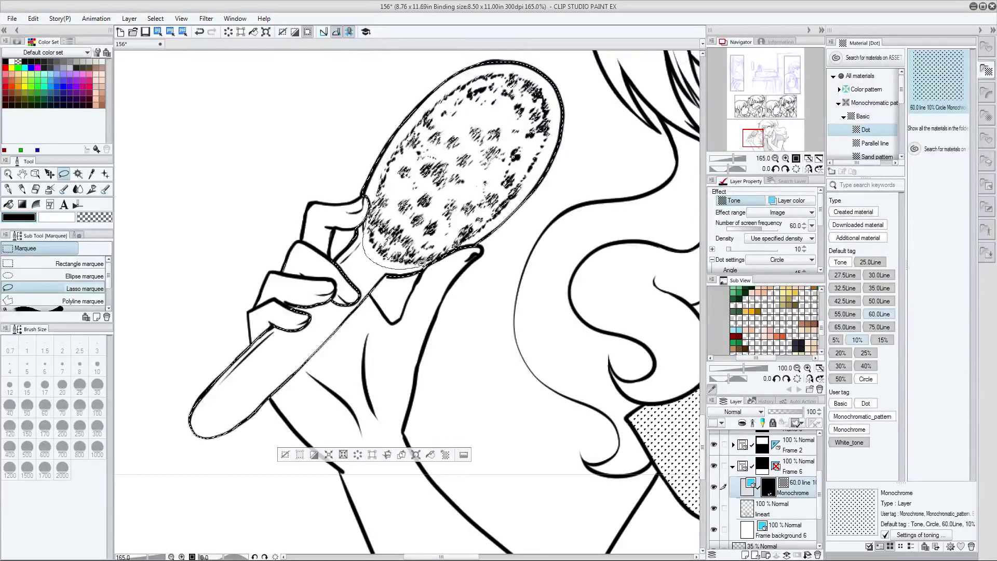
left_click_drag(428, 263, 443, 256)
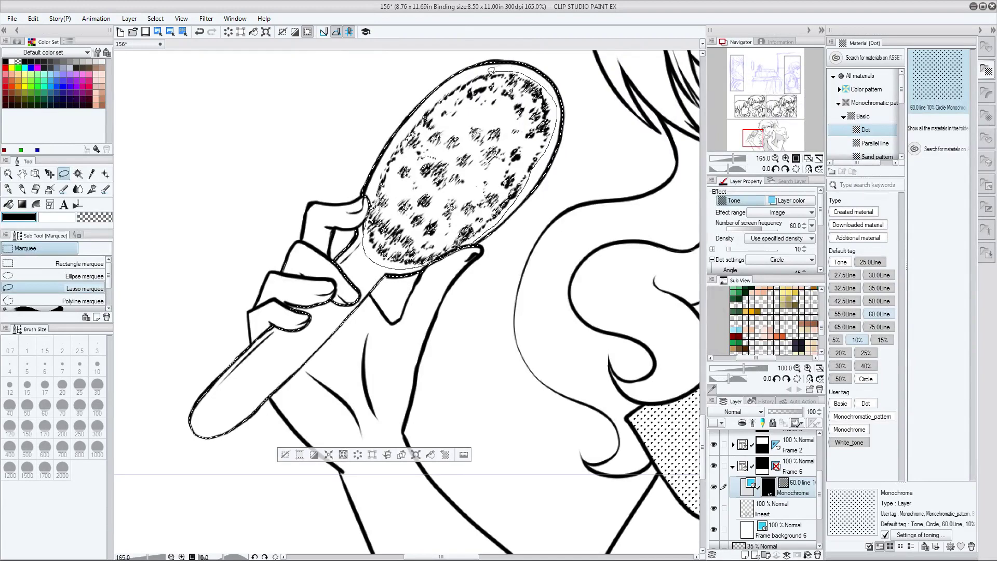
left_click_drag(489, 70, 425, 104)
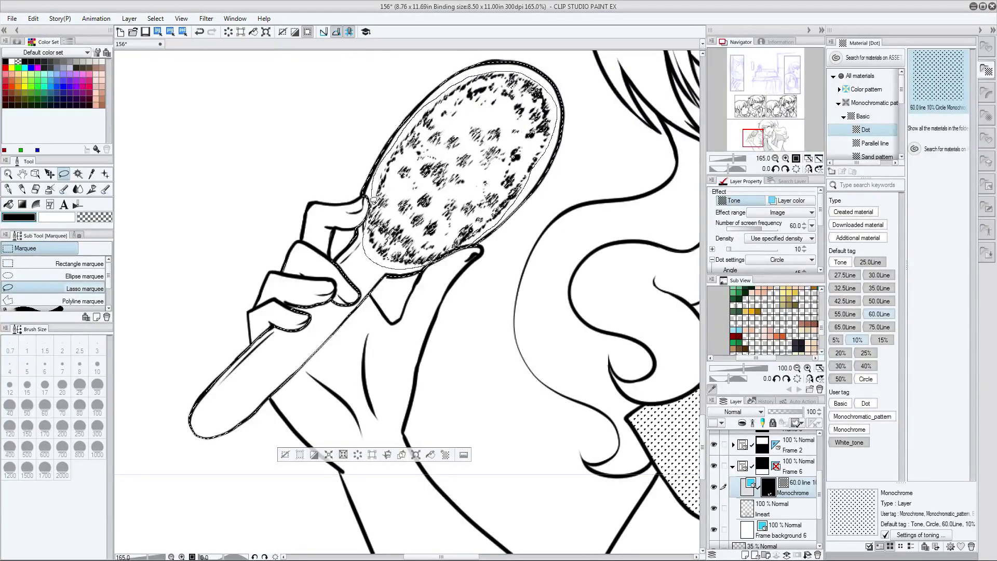
left_click_drag(371, 200, 371, 201)
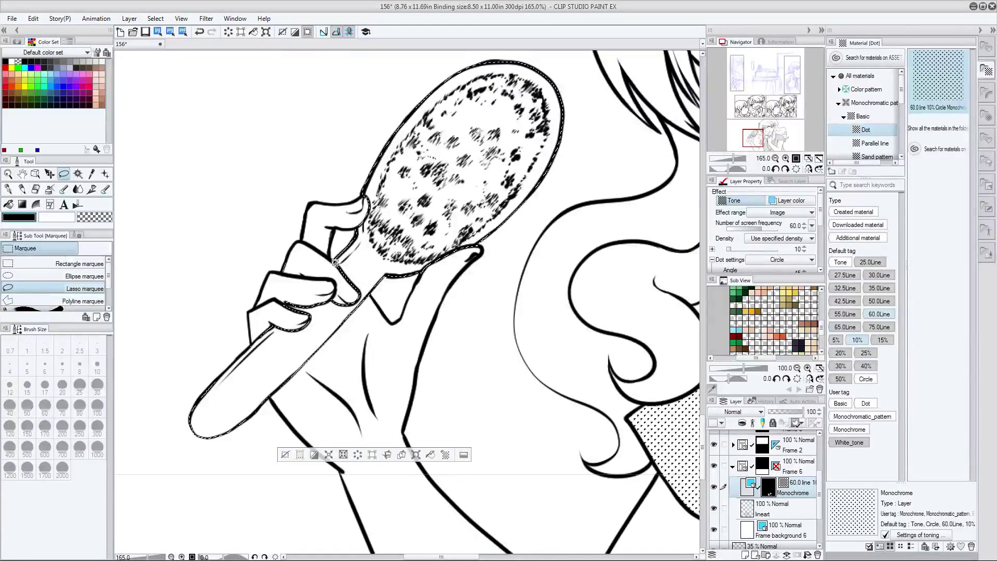
scroll(335, 263, "down", 5)
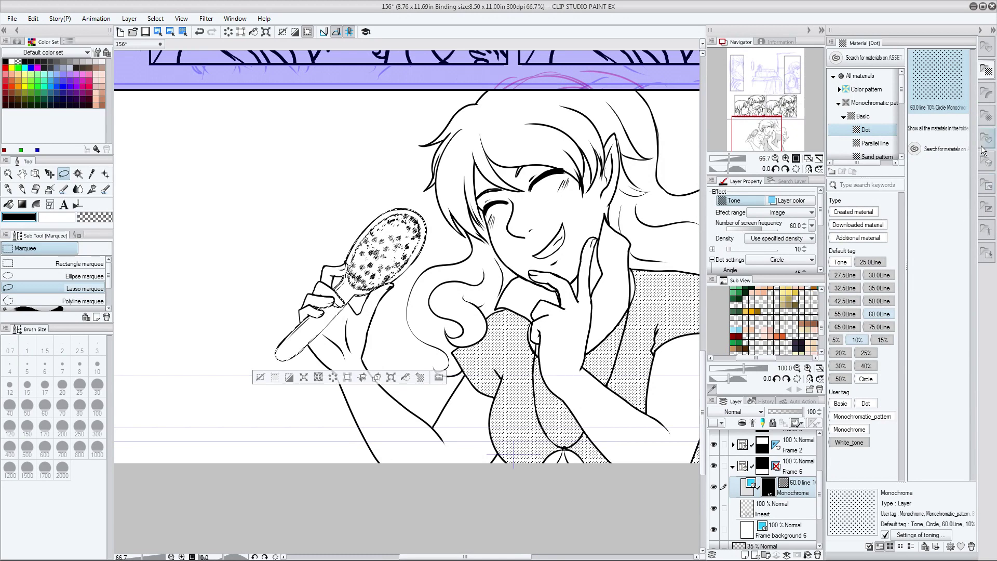
Step: Browse the colour textures and the effect and feeling materials, and open the monochromatic Texture folder
left_click(986, 48)
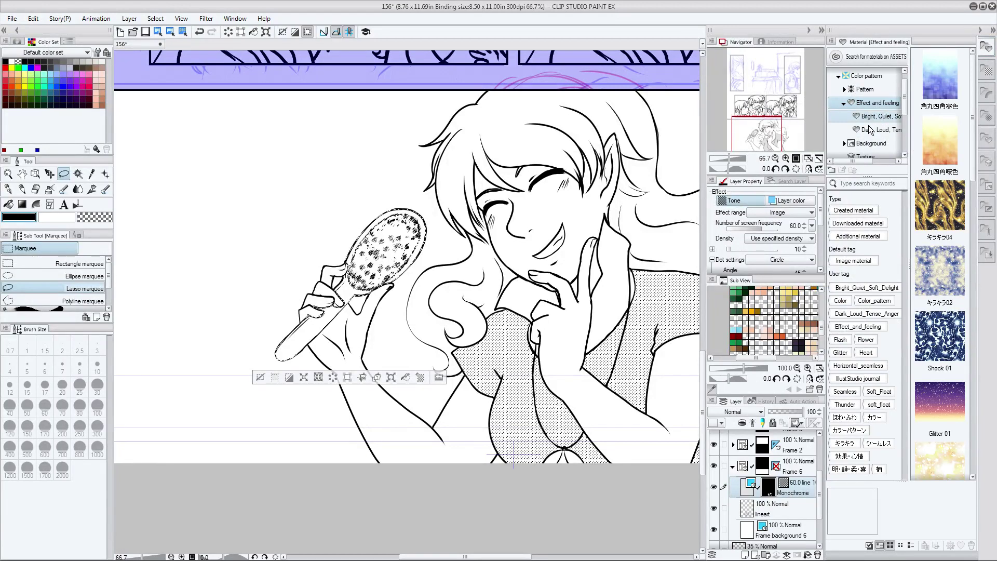
scroll(869, 130, "down", 2)
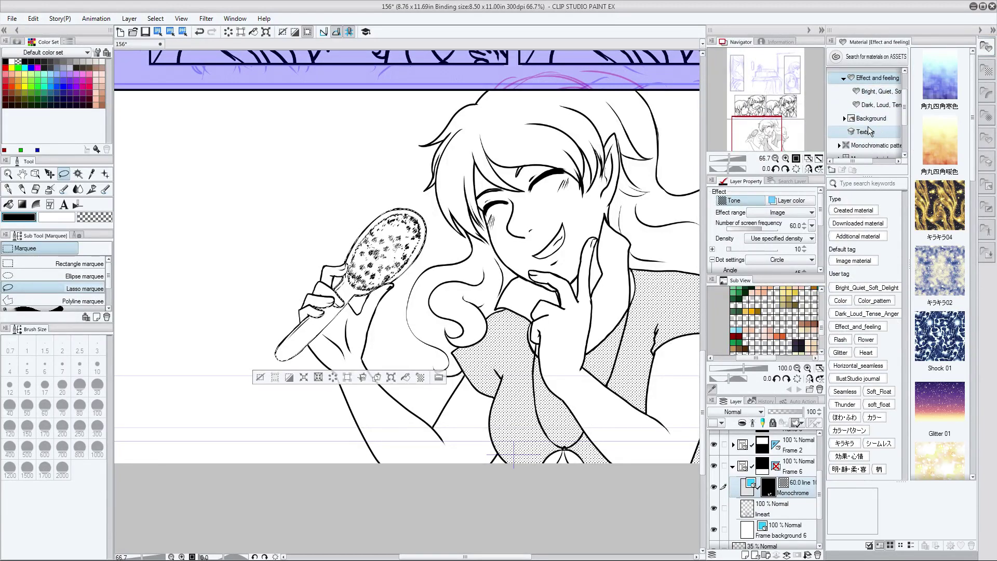
left_click(866, 131)
scroll(861, 122, "up", 3)
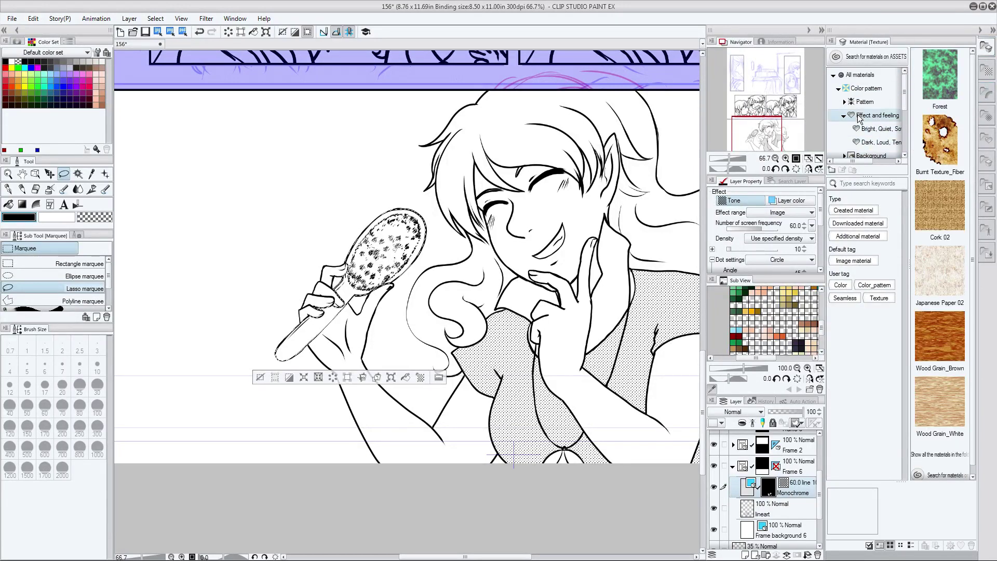
left_click(859, 115)
left_click(986, 140)
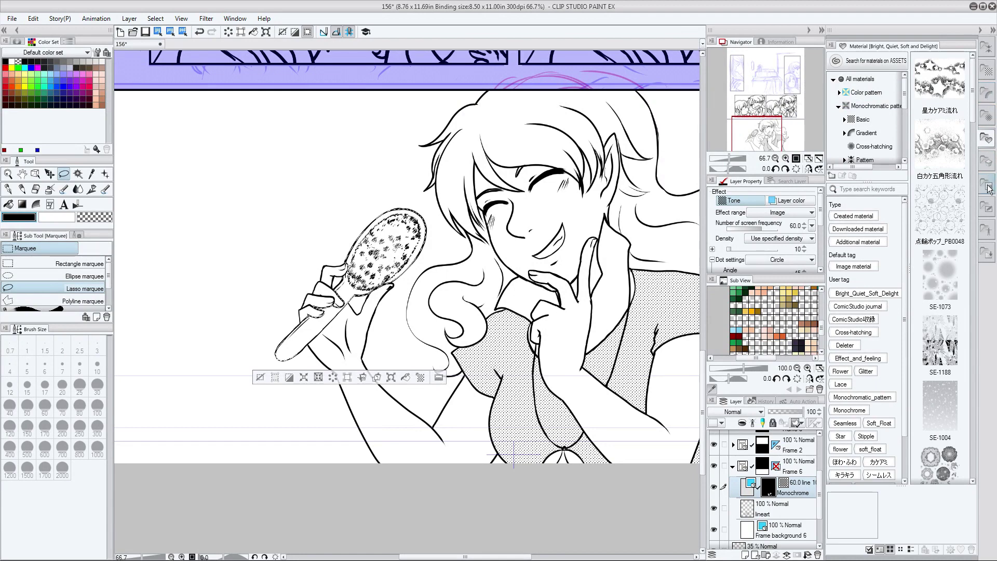
left_click(987, 165)
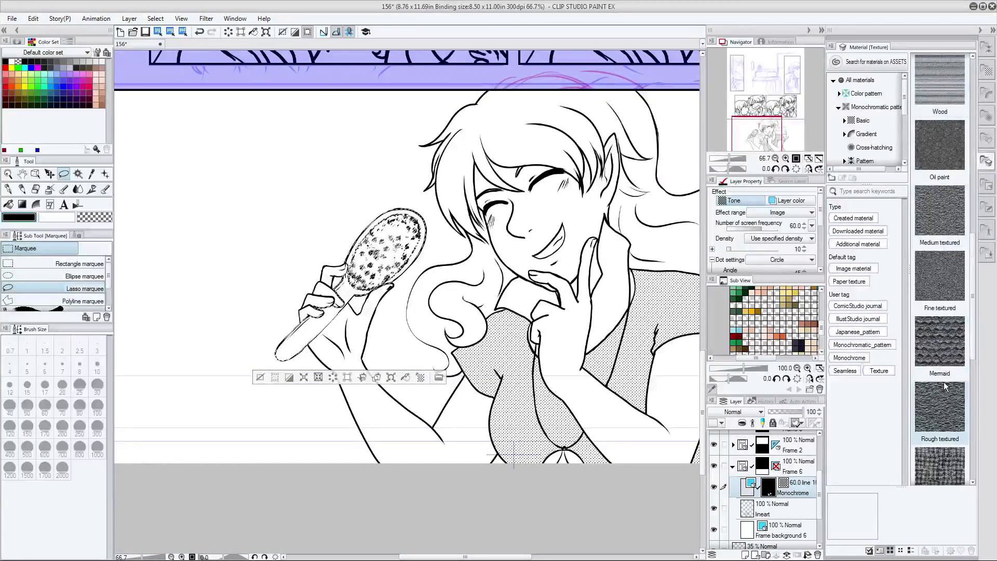
Step: Look through the monochromatic textures for a surface that suits the hairbrush
scroll(941, 367, "down", 5)
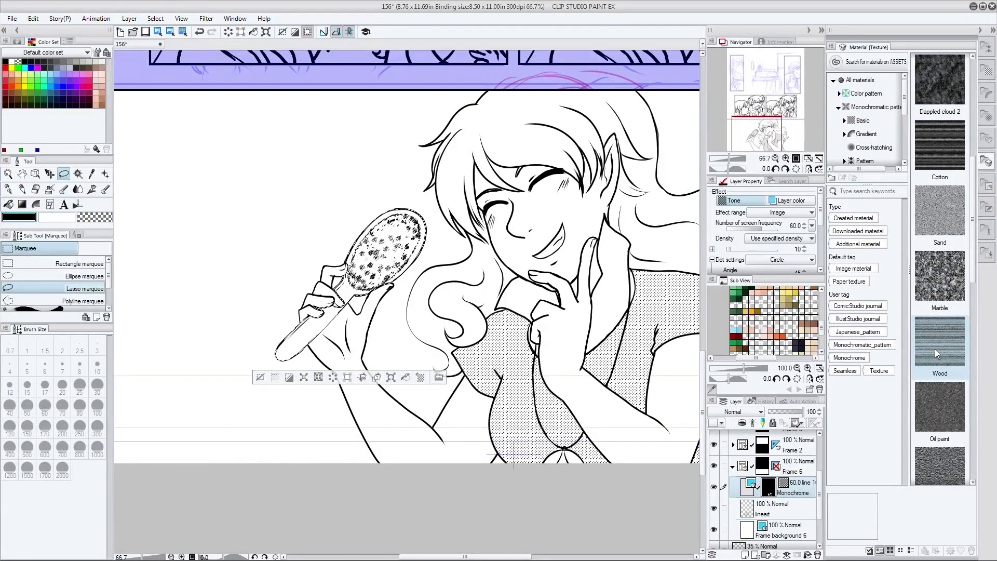
scroll(933, 347, "down", 2)
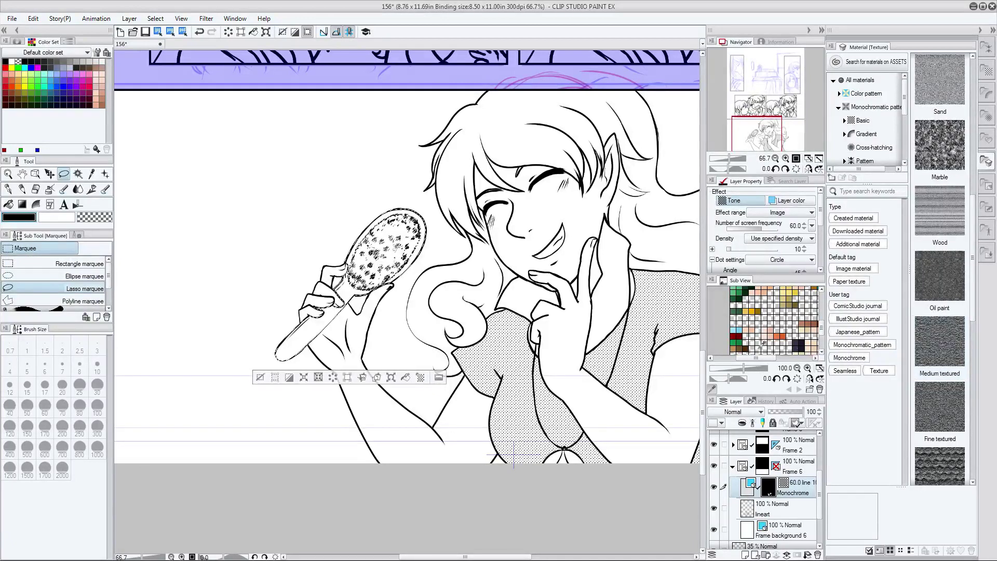
scroll(930, 345, "down", 2)
scroll(935, 338, "down", 3)
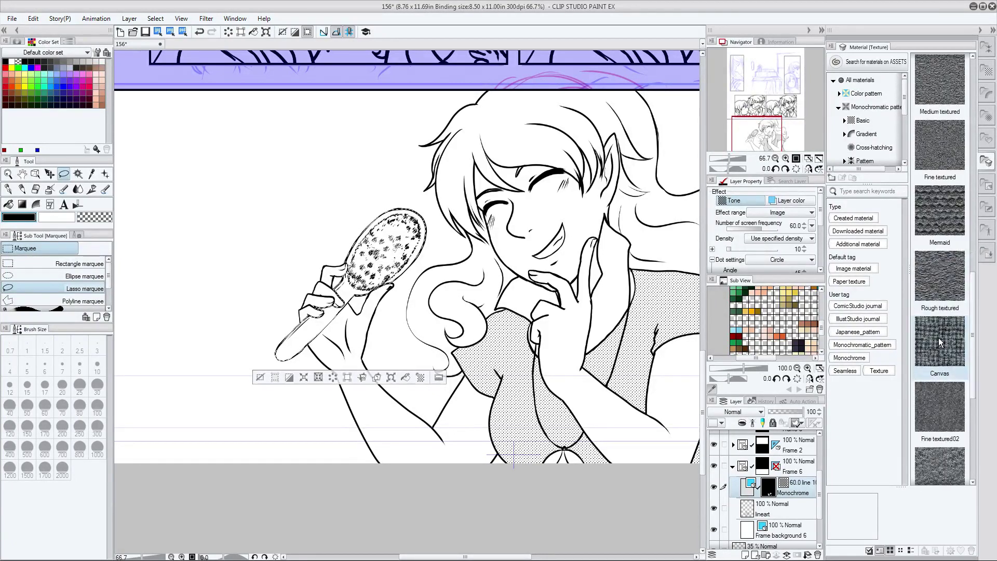
scroll(964, 415, "down", 2)
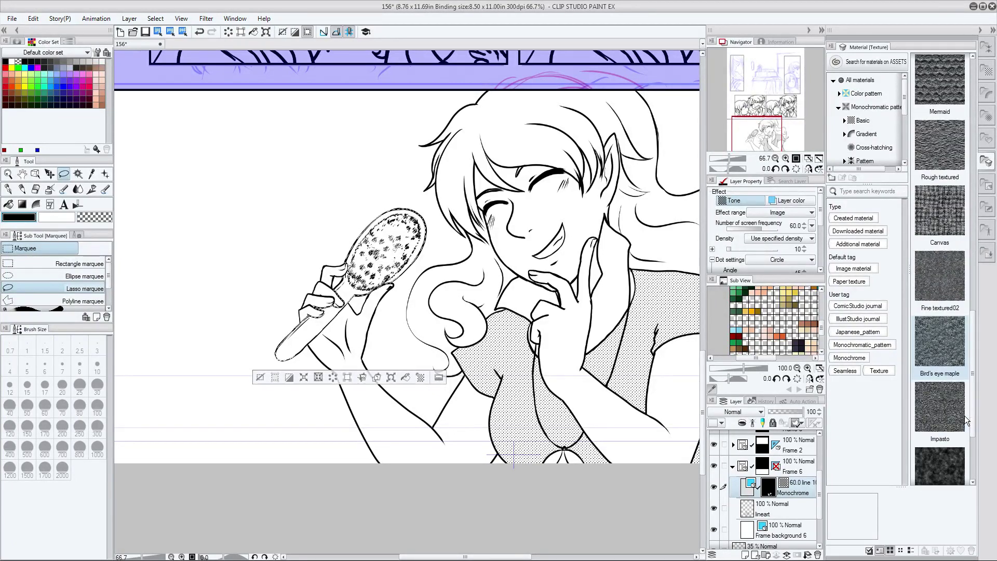
scroll(377, 268, "up", 6)
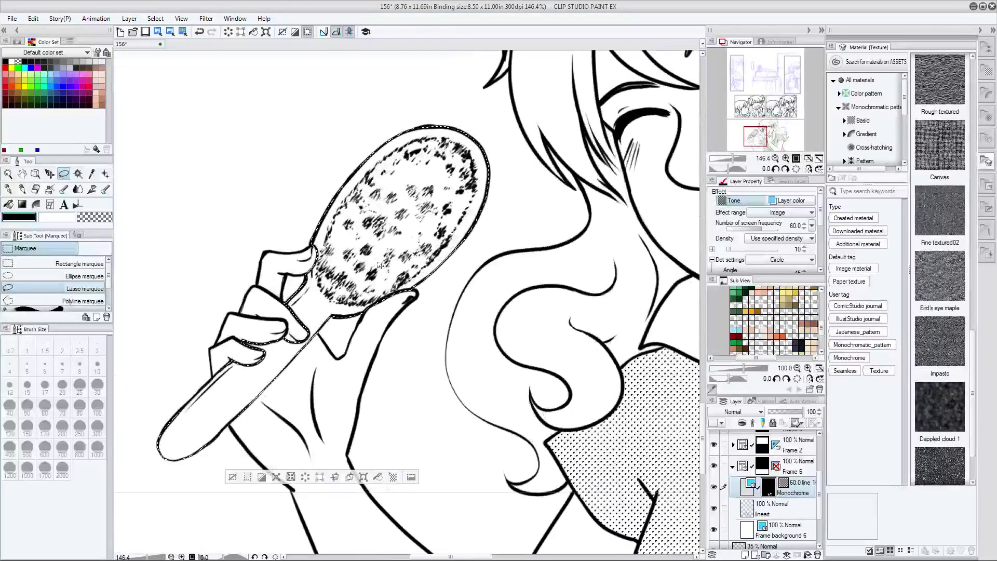
scroll(965, 418, "down", 1)
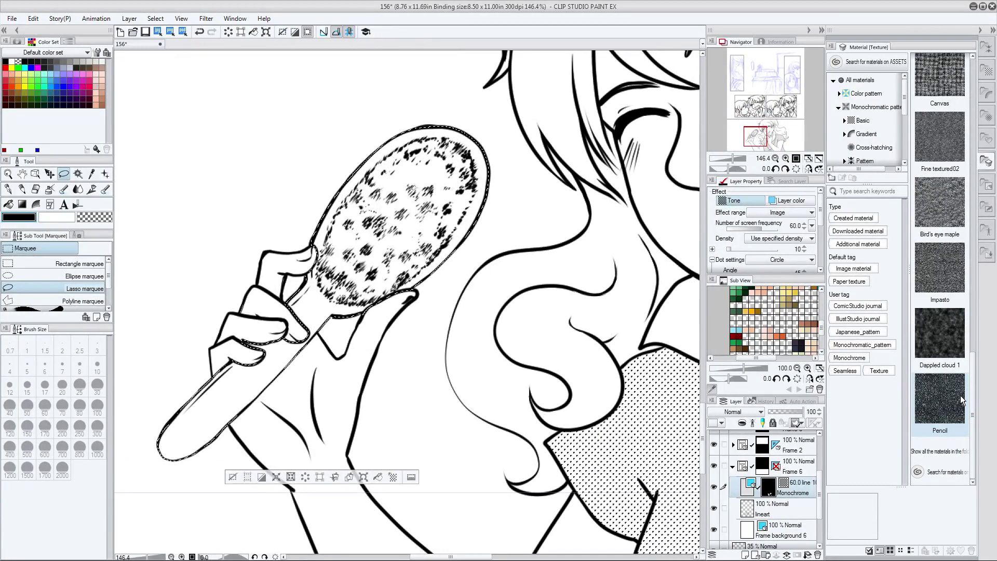
scroll(961, 394, "up", 3)
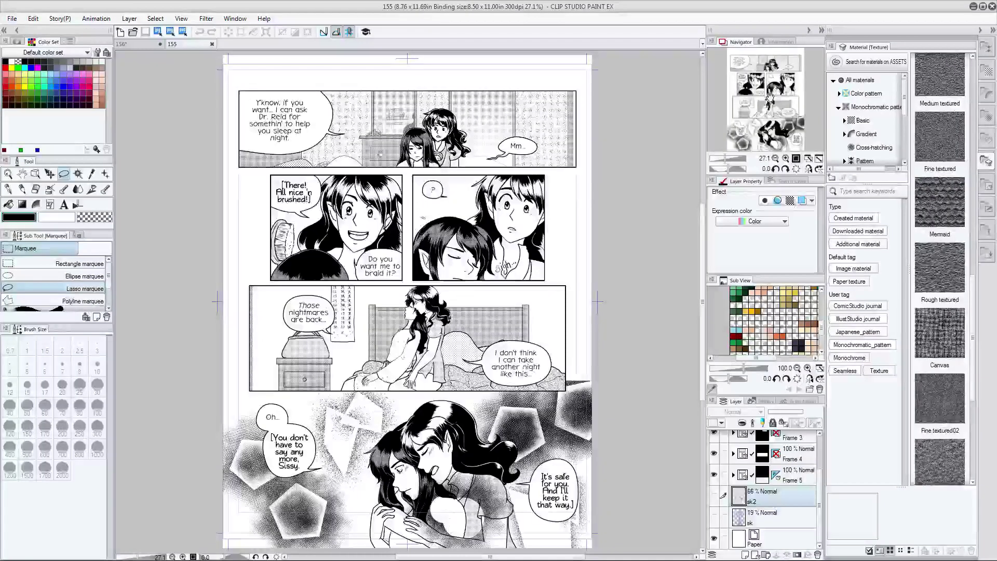
Step: Open comic page 155 and examine how the hairbrush is toned in its panel
left_click_drag(770, 98, 758, 80)
scroll(502, 220, "up", 4)
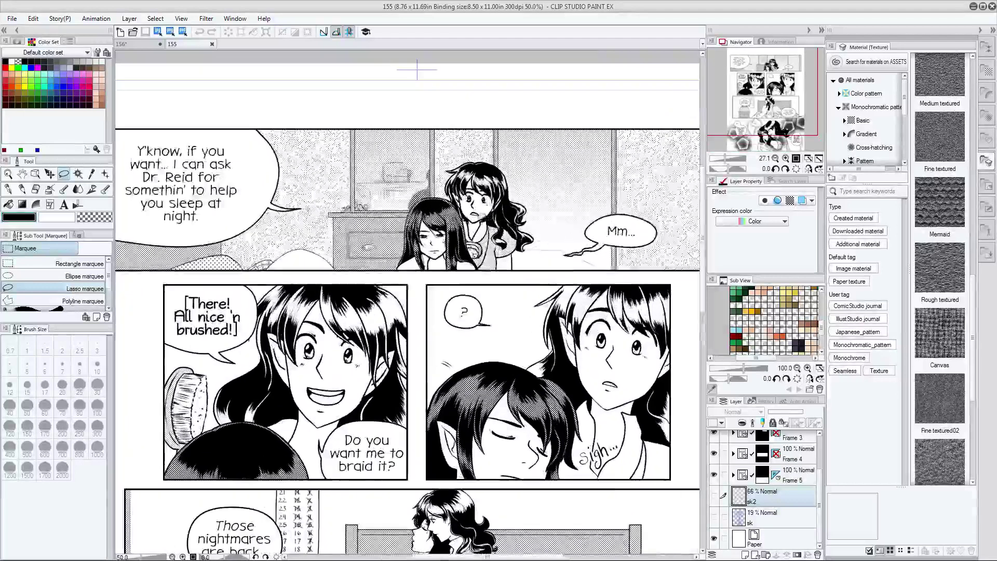
Step: Examine the hairbrush's toned rim and bristles on page 155 up close, and close that page
scroll(130, 450, "up", 5)
scroll(131, 450, "up", 1)
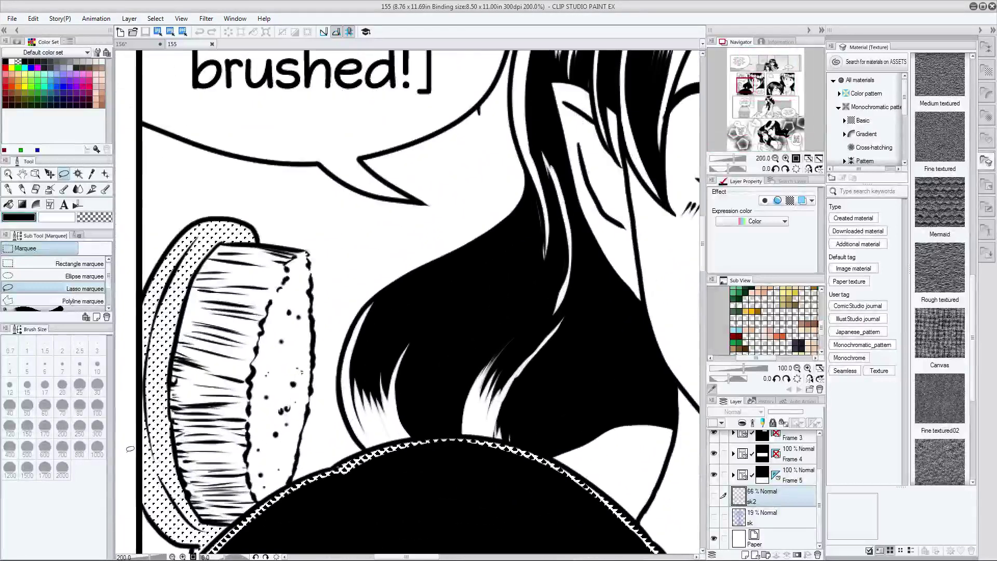
scroll(168, 444, "down", 1)
scroll(167, 443, "down", 3)
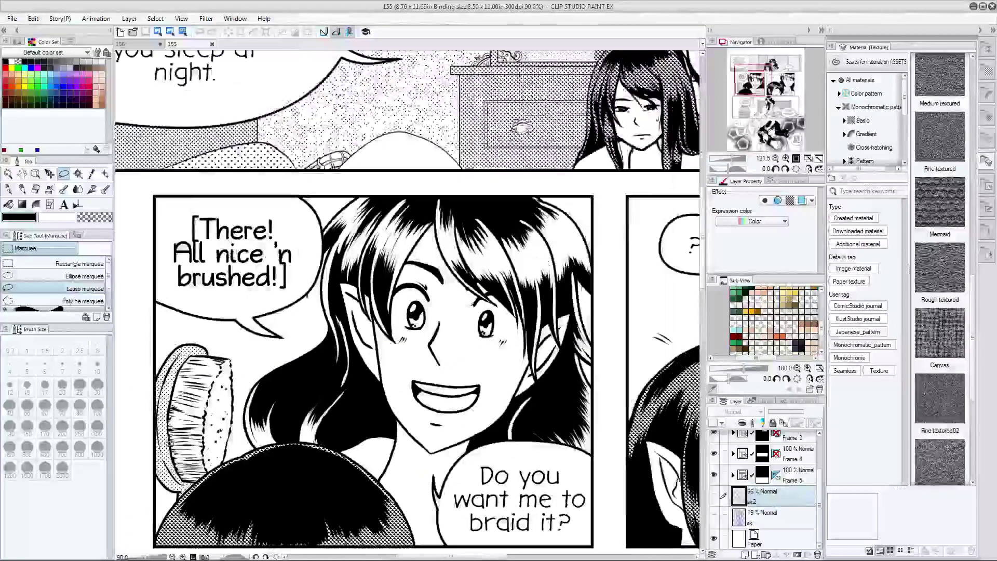
scroll(169, 444, "up", 3)
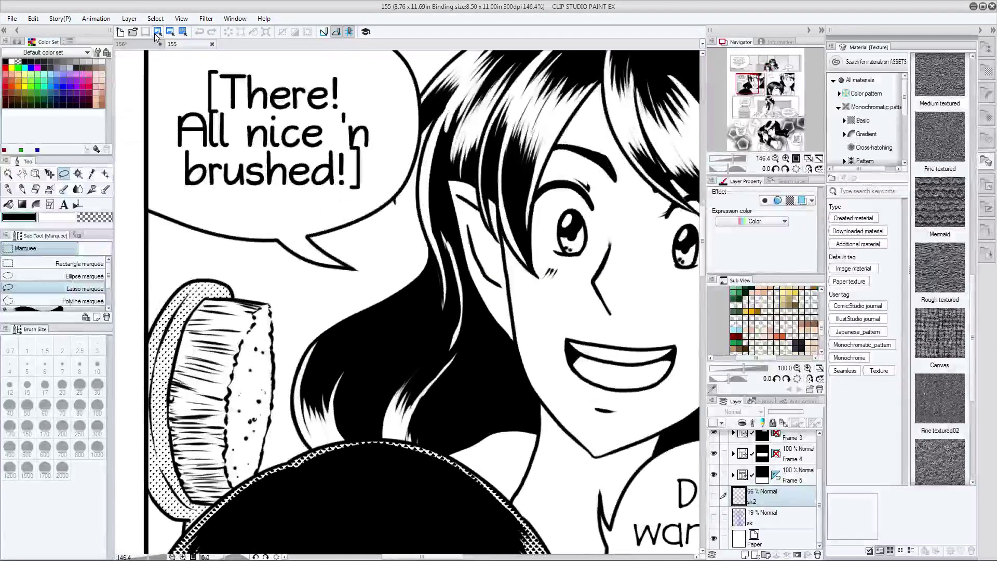
left_click(213, 44)
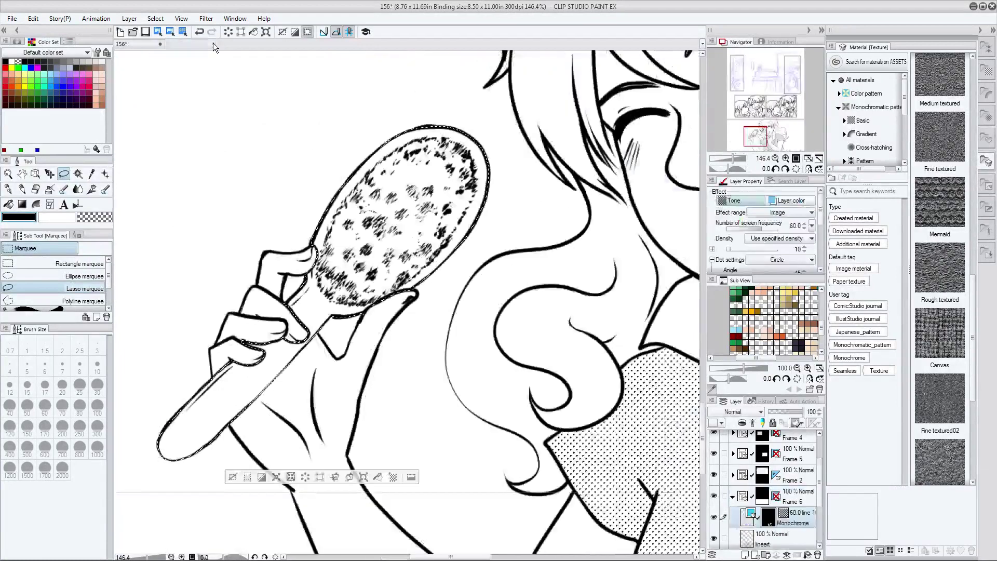
Step: Filter the basic dot tones by line frequency and density, and select the 60.0 line 15% circle tone
left_click(989, 71)
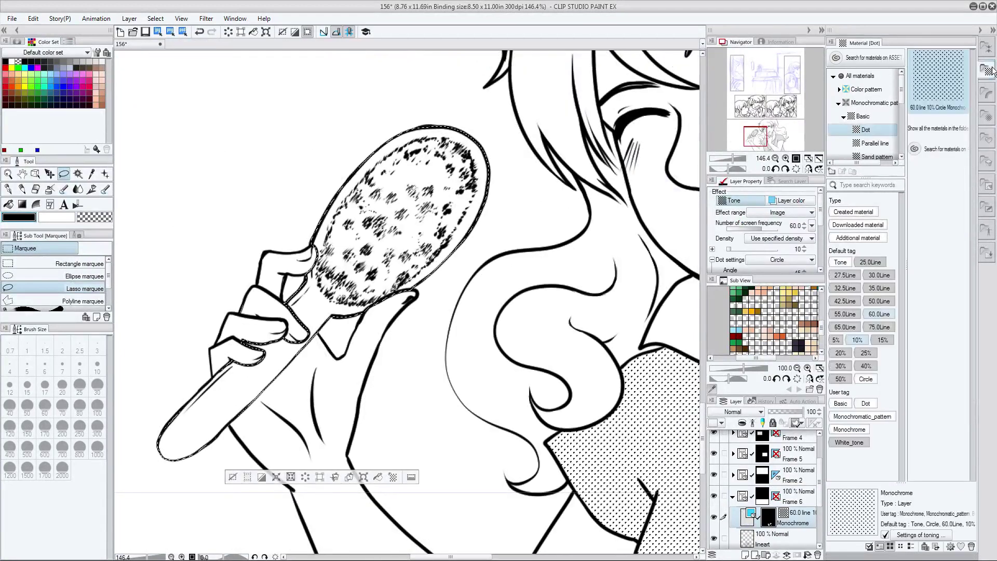
left_click(856, 340)
left_click(885, 340)
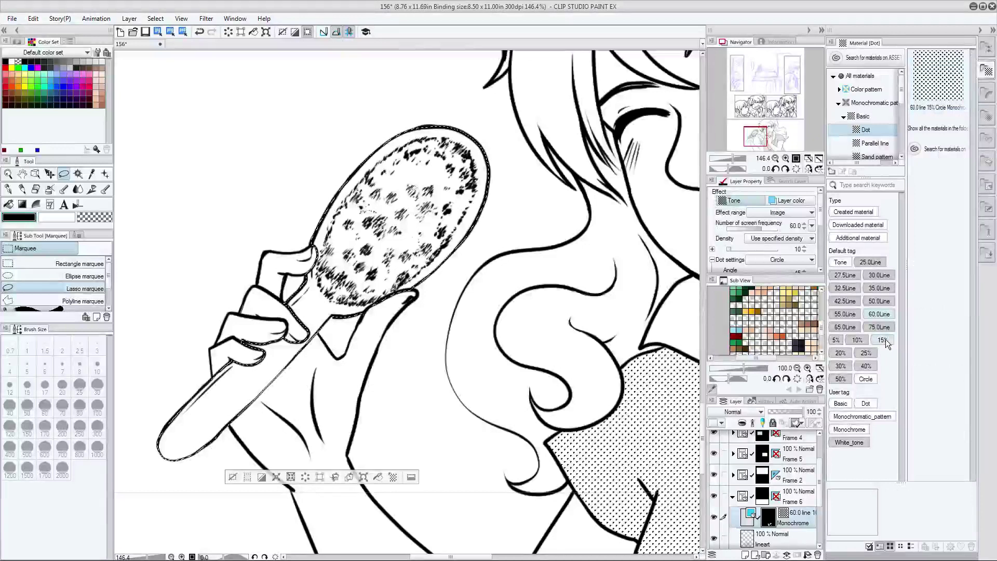
left_click(838, 355)
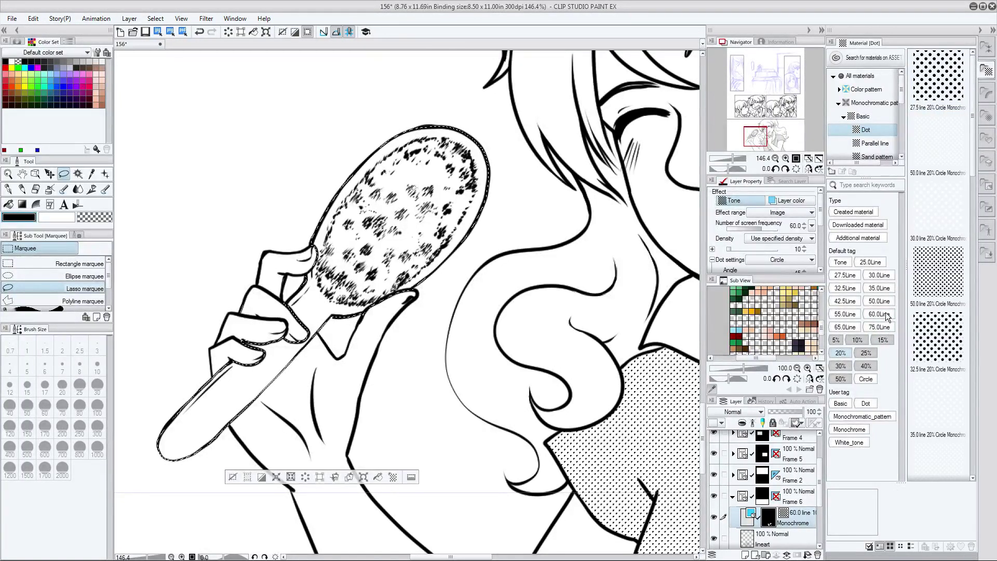
left_click(885, 313)
left_click(850, 352)
left_click(886, 339)
left_click(959, 89)
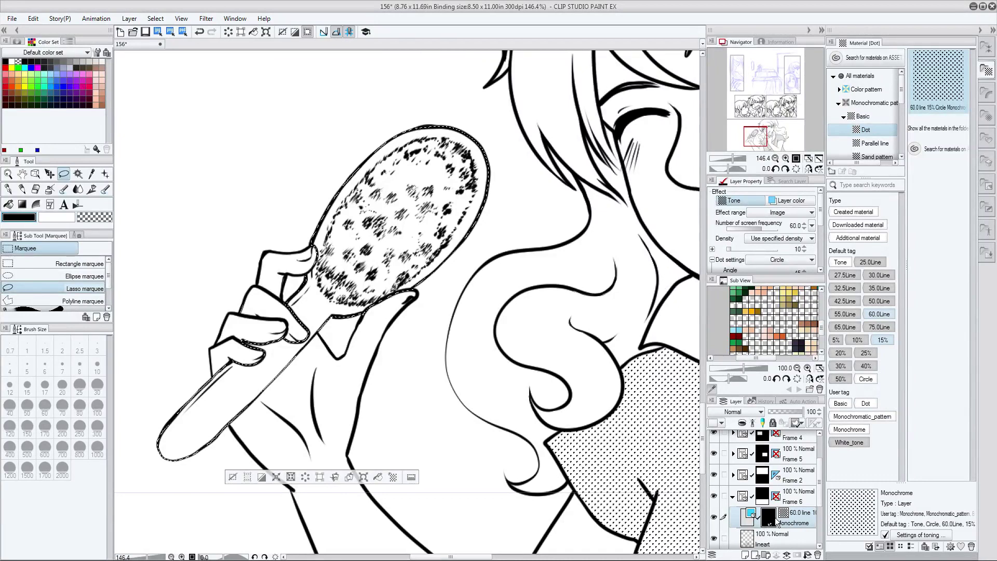
Step: Fill the hairbrush selection on the mask of the shirt's 60.0 line tone layer
scroll(368, 389, "down", 2)
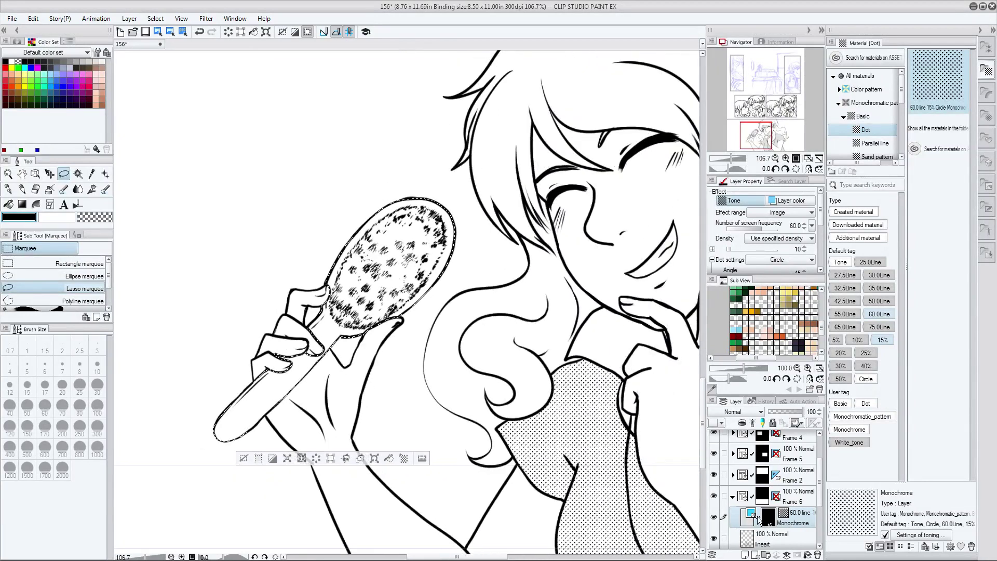
scroll(761, 516, "down", 1)
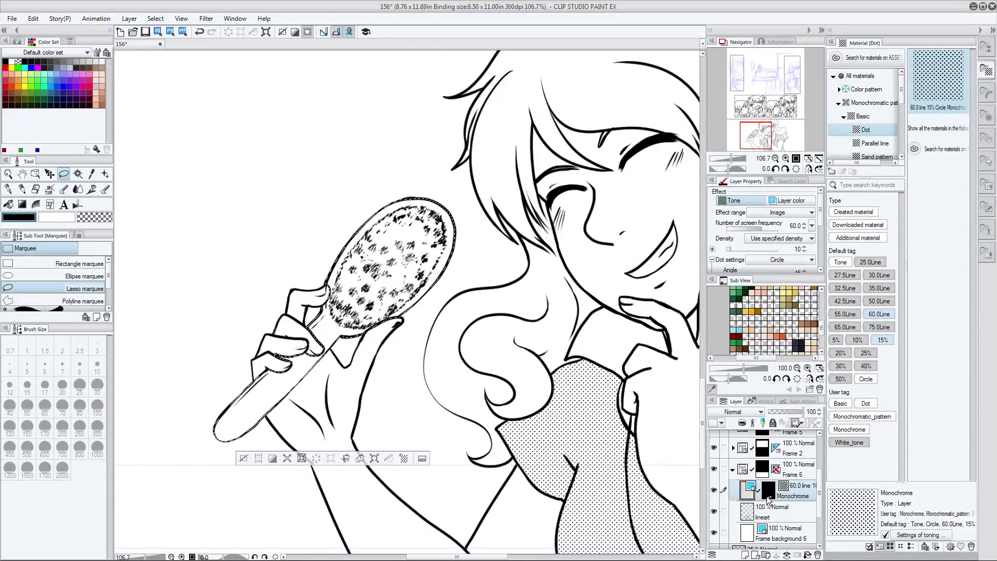
left_click(770, 498)
left_click(387, 460)
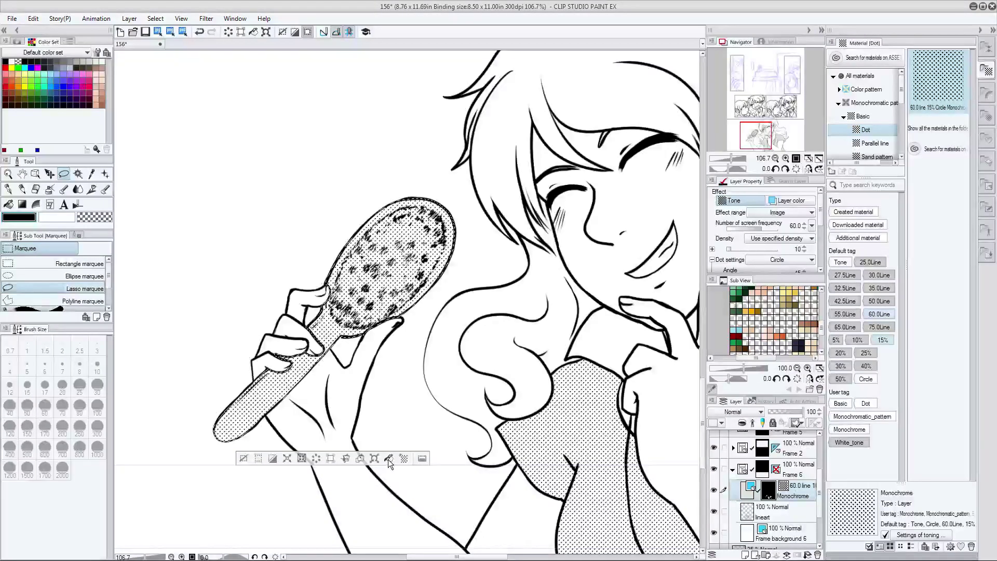
Step: Clear the selection and erase the tone from the bristle area of the brush head with the Hard eraser
scroll(381, 295, "up", 1)
scroll(381, 294, "up", 1)
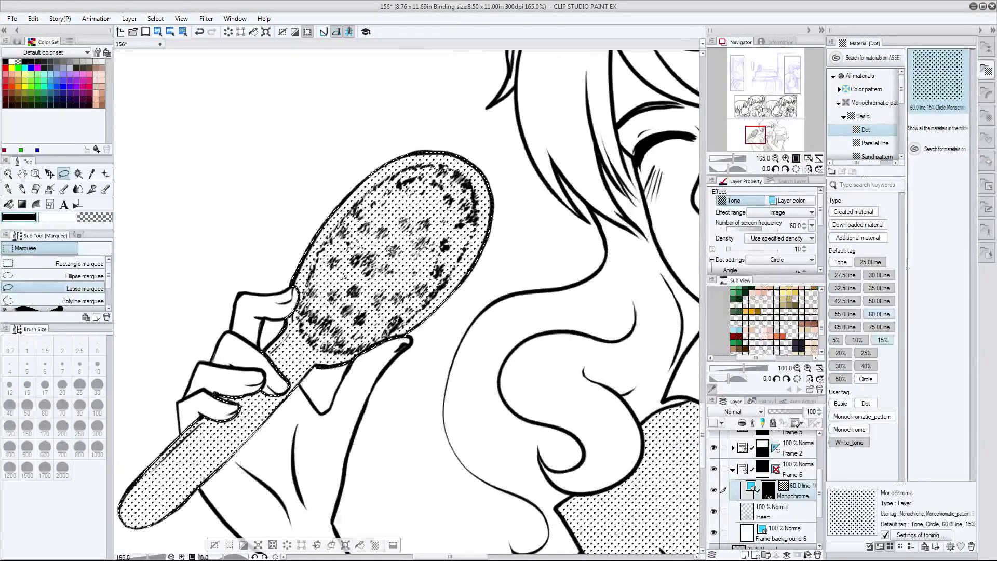
key("ctrl+d")
key("e")
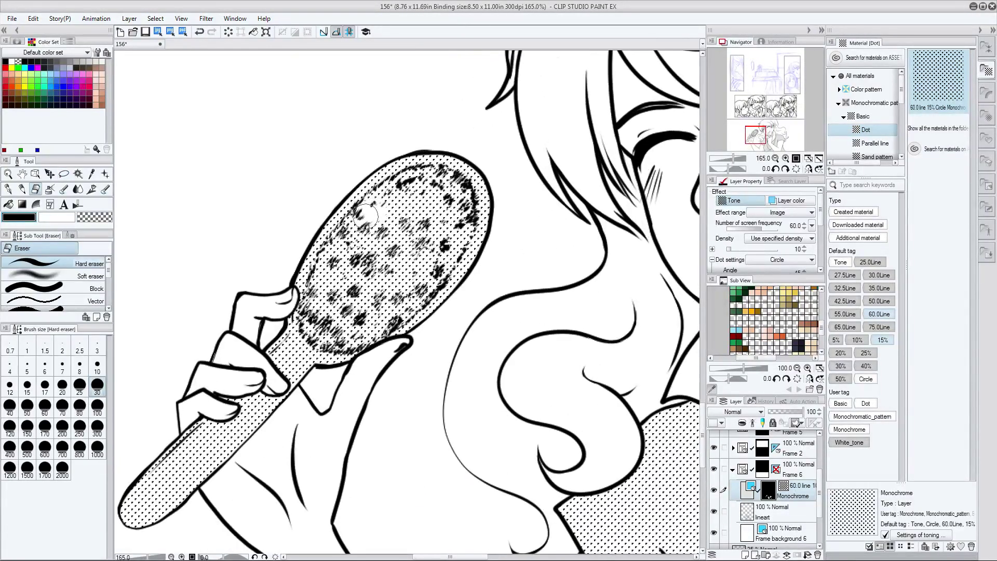
mouse_move(367, 215)
left_mouse_down()
mouse_move(330, 259)
mouse_move(312, 315)
mouse_move(334, 338)
mouse_move(358, 335)
mouse_move(417, 290)
mouse_move(457, 234)
mouse_move(462, 191)
mouse_move(426, 180)
mouse_move(374, 208)
mouse_move(423, 187)
mouse_move(445, 195)
mouse_move(378, 251)
mouse_move(406, 205)
mouse_move(348, 257)
mouse_move(329, 317)
mouse_move(342, 319)
mouse_move(414, 269)
mouse_move(445, 228)
mouse_move(444, 211)
mouse_move(403, 238)
mouse_move(347, 308)
mouse_move(376, 244)
mouse_move(430, 234)
mouse_move(389, 284)
left_mouse_up()
scroll(374, 336, "down", 5)
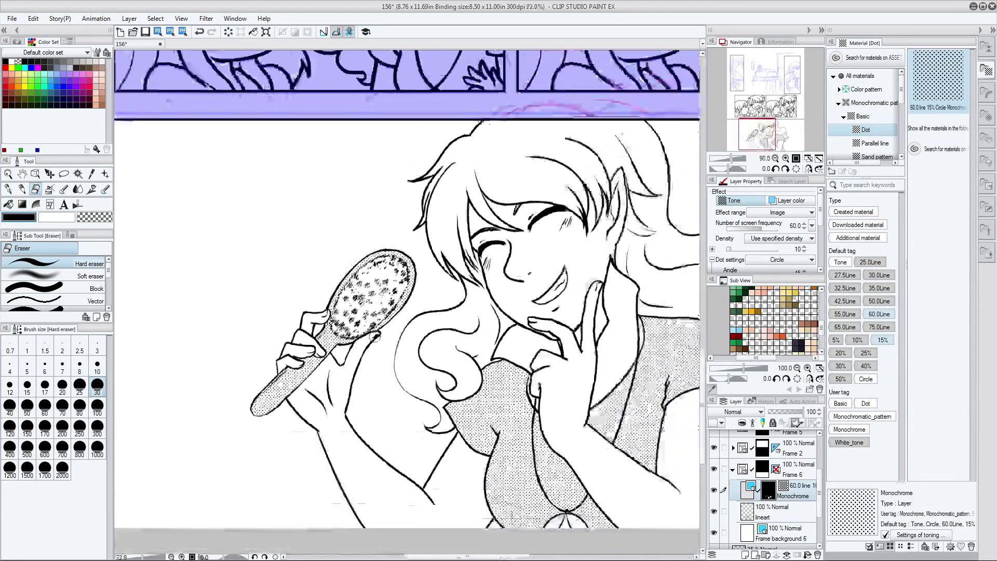
scroll(375, 337, "down", 2)
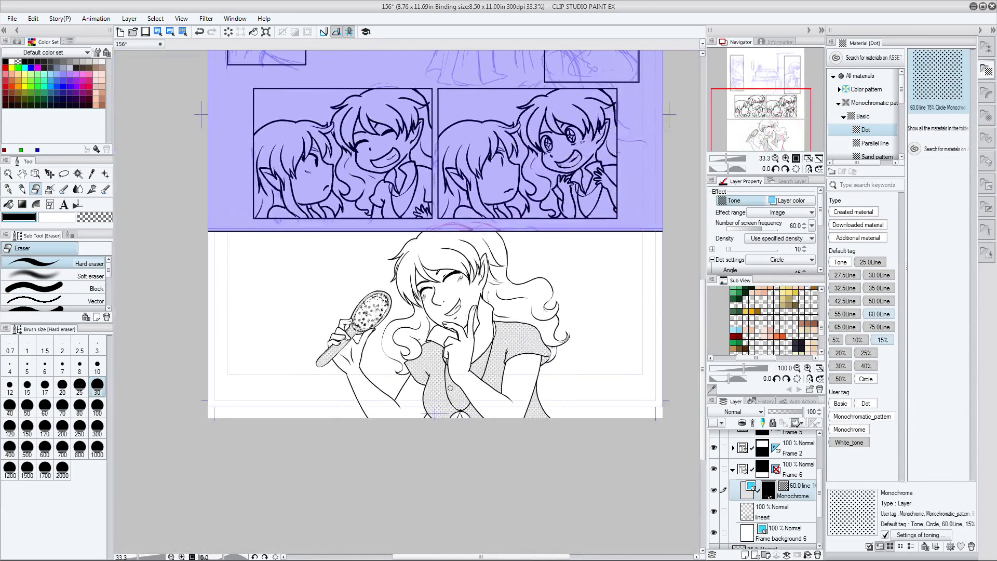
scroll(375, 336, "up", 2)
scroll(369, 358, "down", 2)
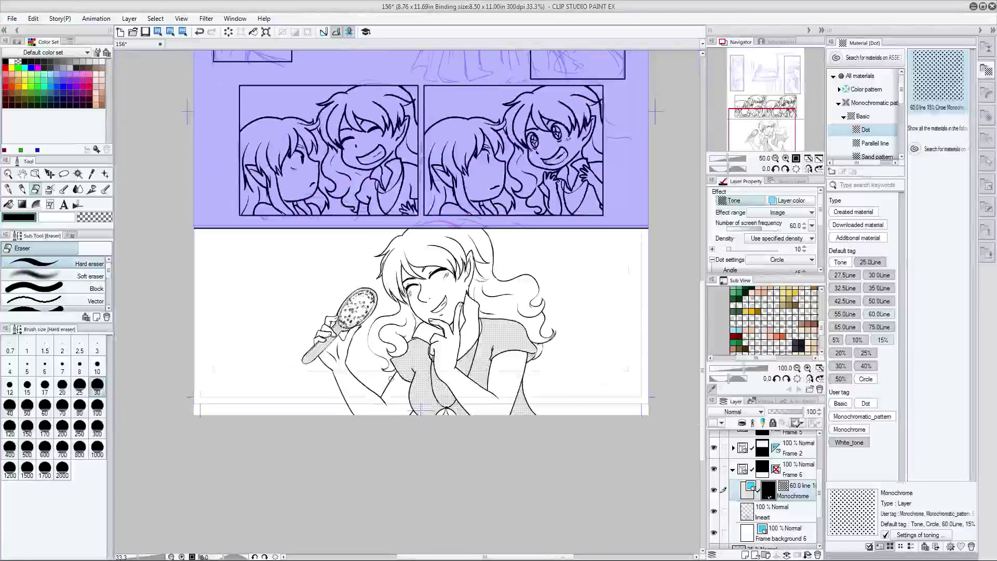
Step: Auto-select the blank background on both sides of the figure, and check the sketch beneath the Frame background 6 layer
key("w")
left_click(372, 360)
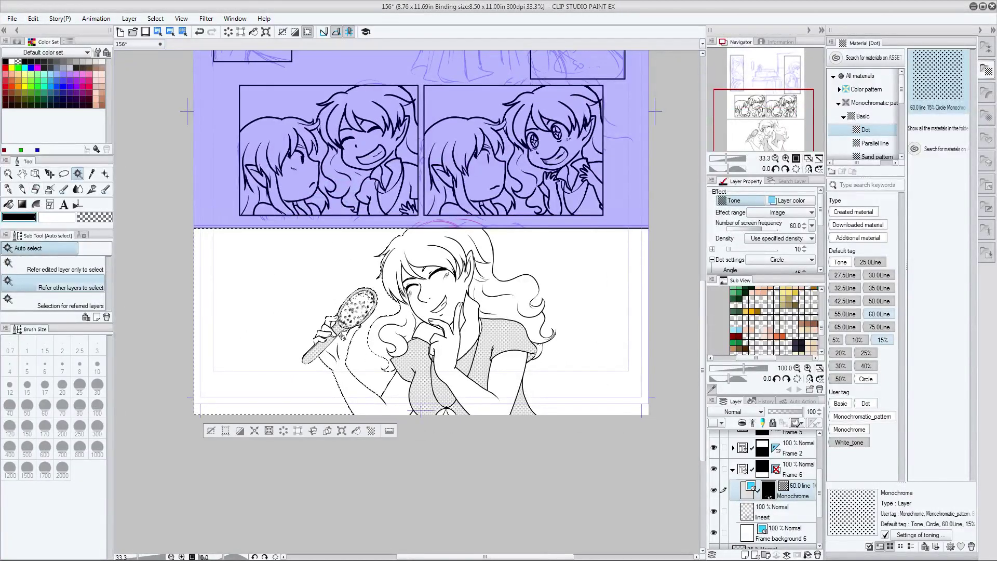
left_click(588, 362, "shift")
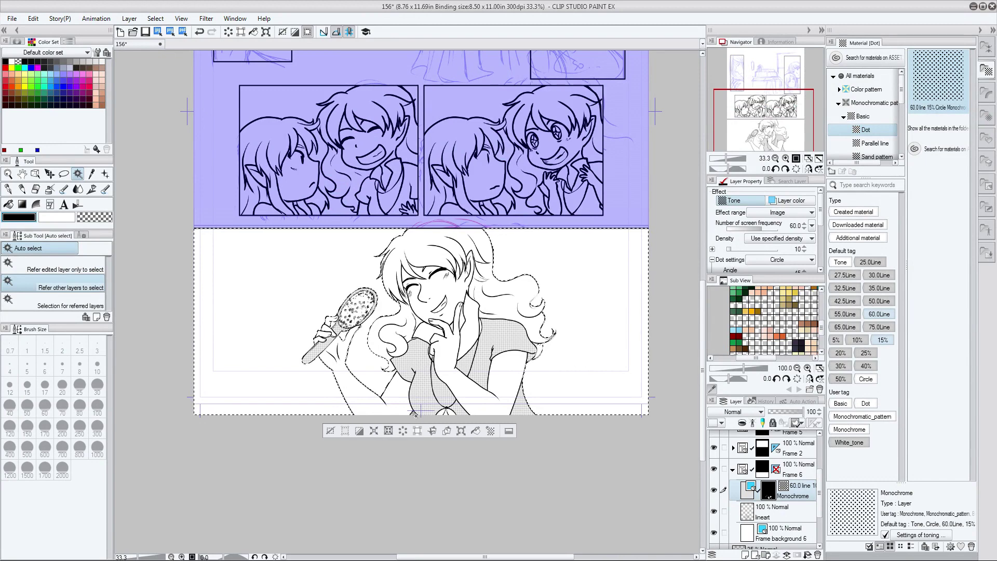
scroll(763, 489, "down", 2)
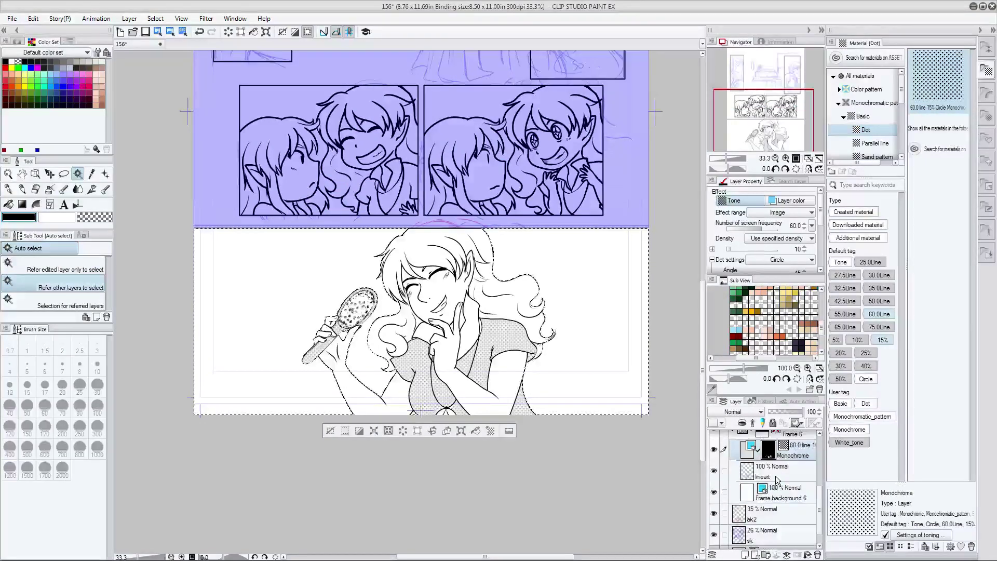
left_click(715, 491)
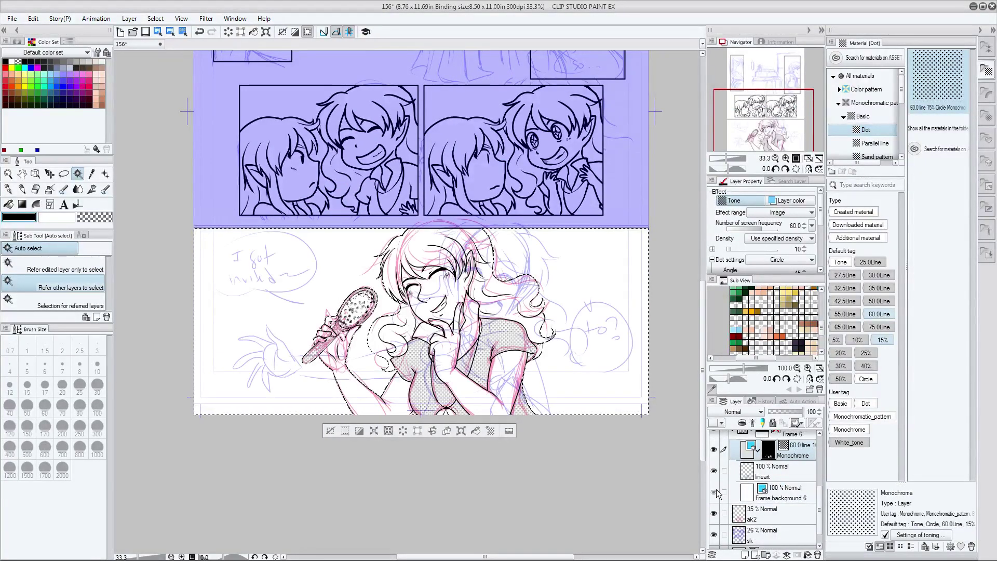
left_click(716, 490)
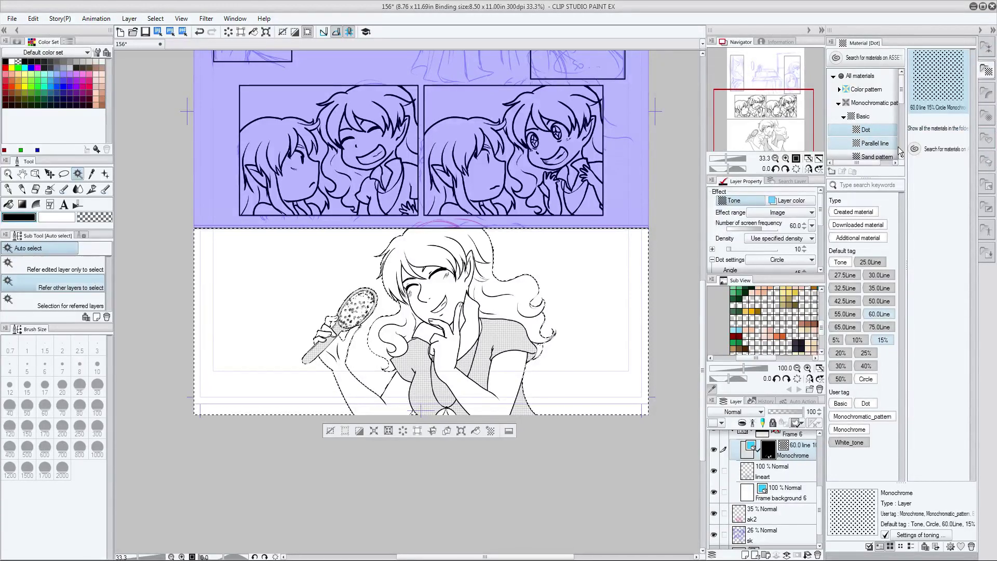
Step: Look through the Bright, Quiet, Soft and Delight materials for a background effect that suits the bottom panel
left_click(986, 139)
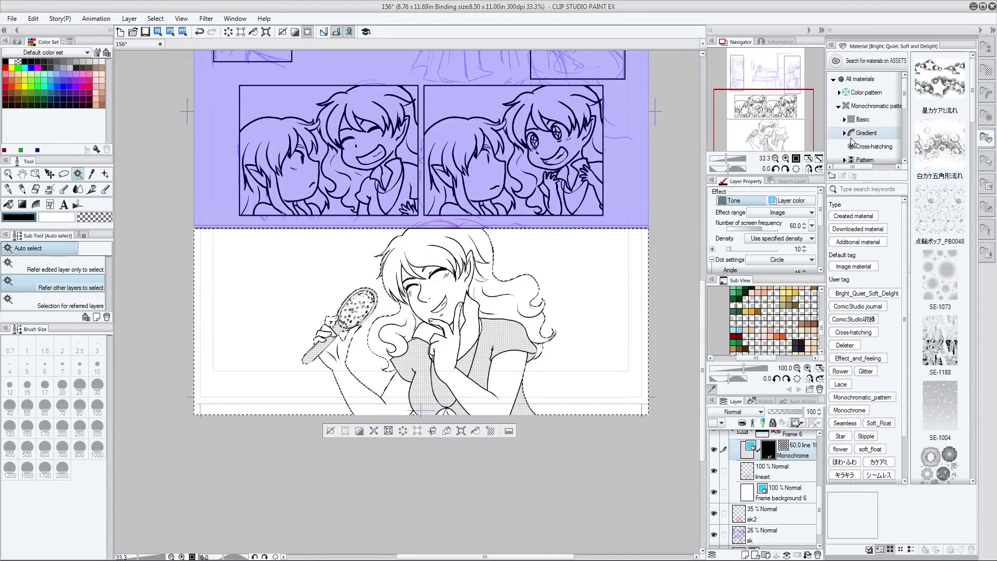
scroll(934, 275, "down", 3)
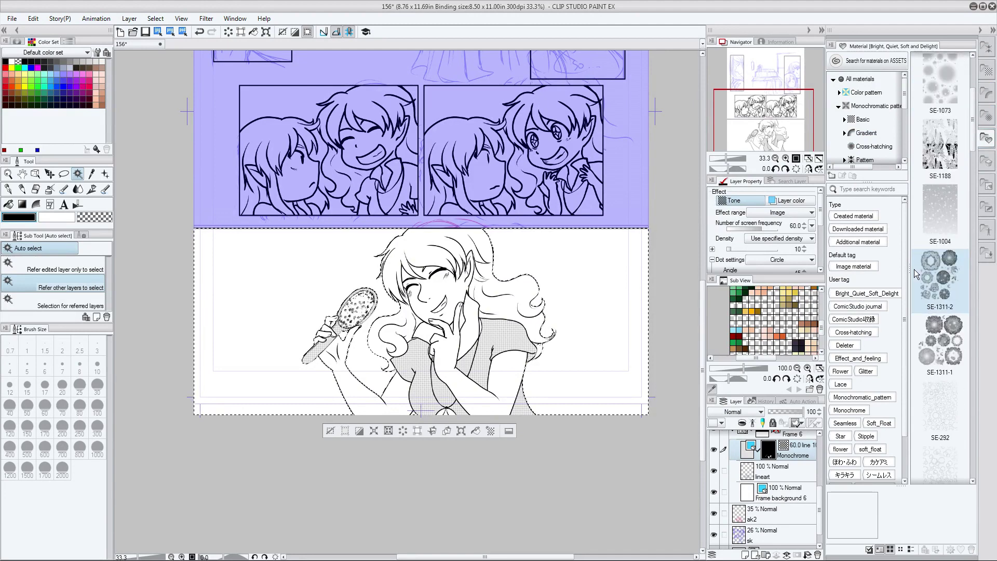
scroll(930, 288, "down", 5)
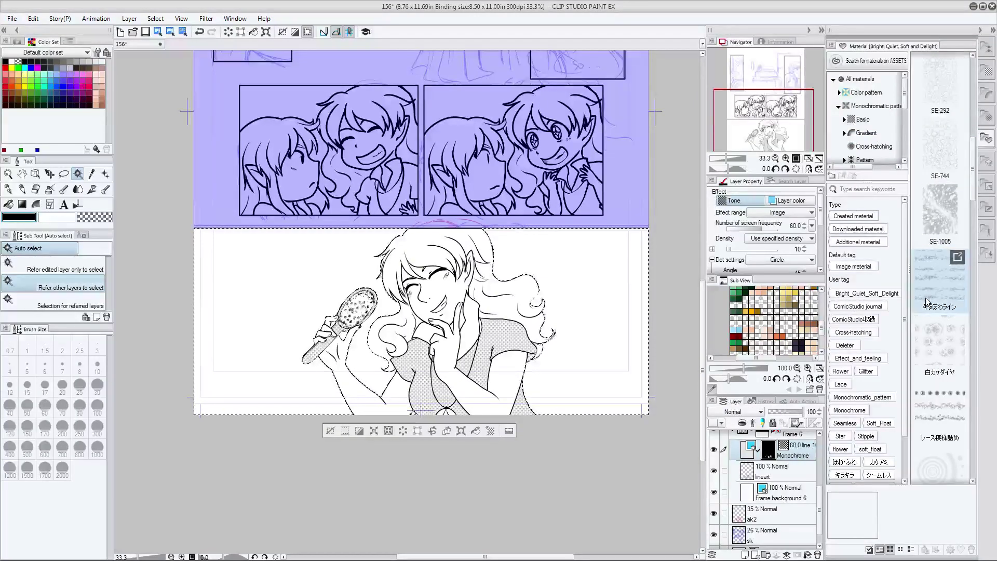
scroll(924, 298, "down", 4)
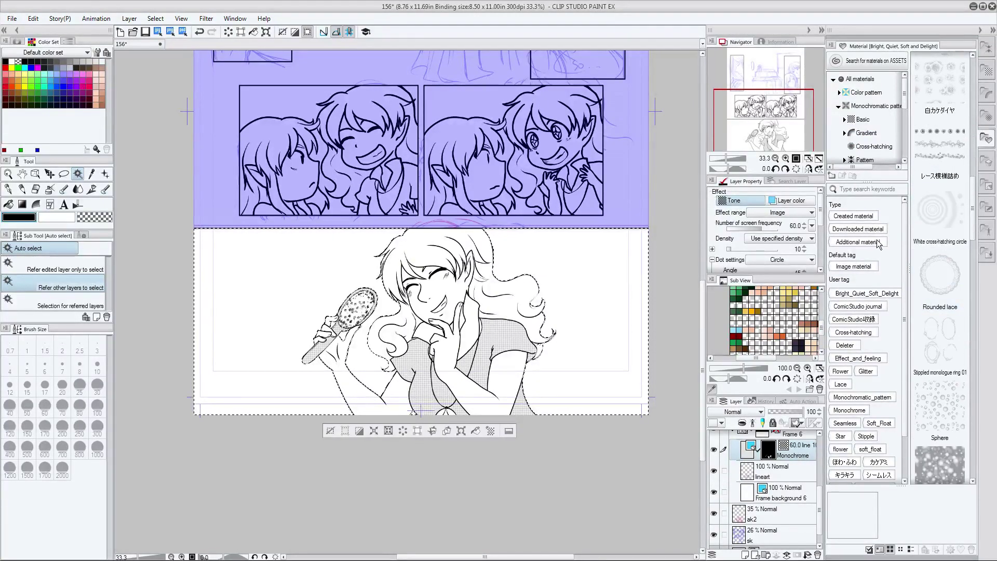
scroll(934, 333, "down", 5)
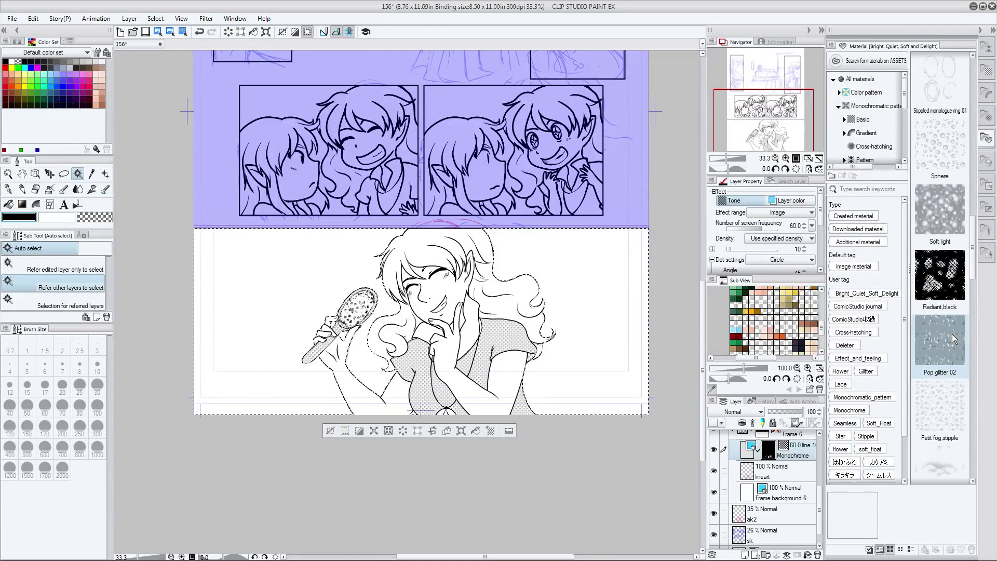
scroll(951, 334, "down", 5)
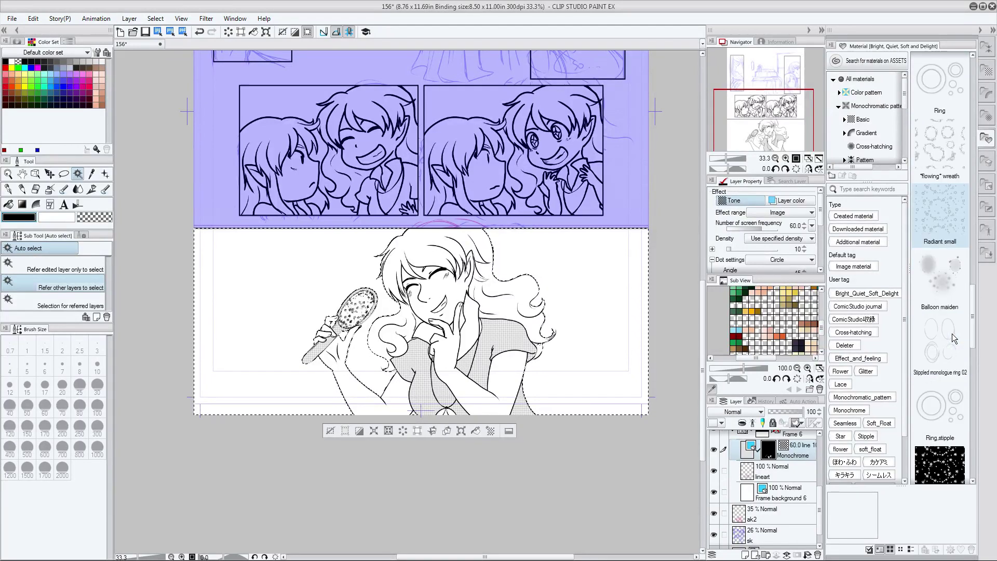
scroll(952, 333, "down", 5)
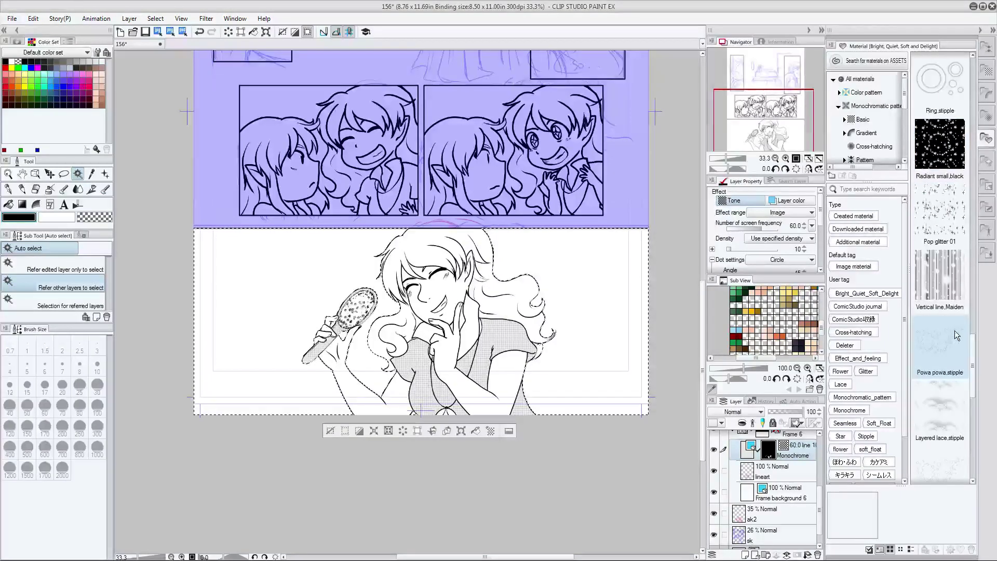
scroll(506, 341, "up", 1)
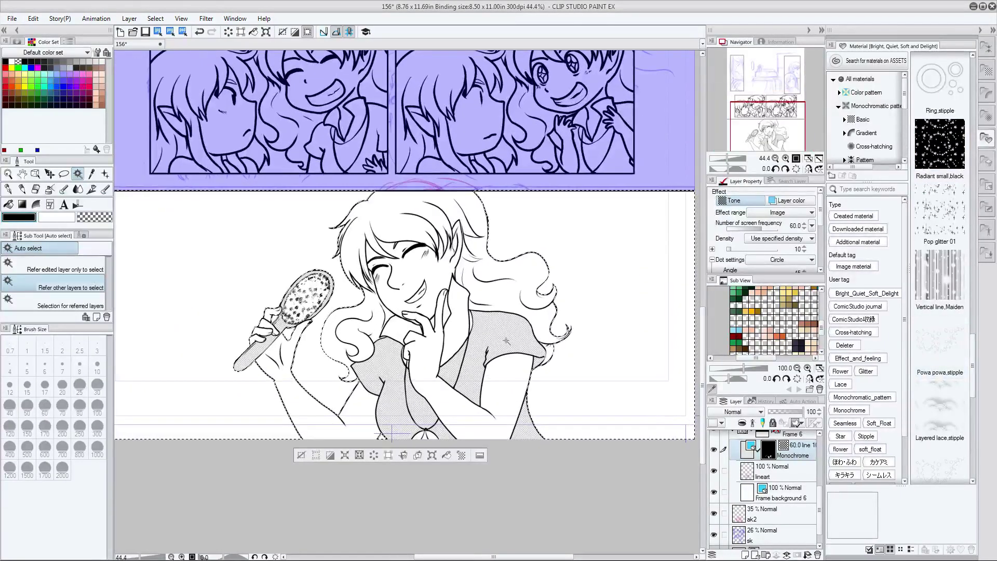
scroll(665, 250, "up", 8)
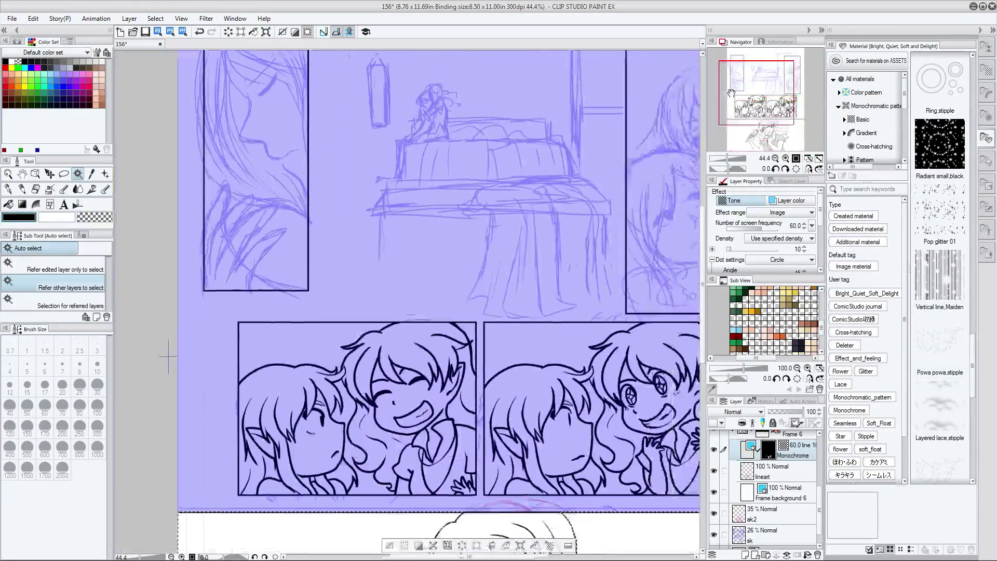
left_click_drag(744, 102, 732, 131)
scroll(951, 364, "down", 5)
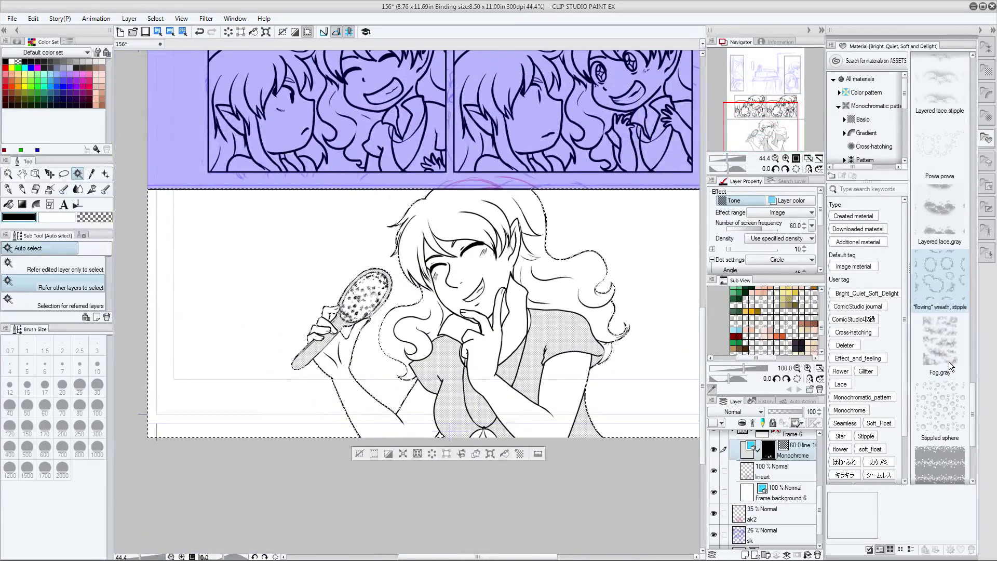
Step: Add the Fog,gray material to the selected background around the figure
left_click(943, 356)
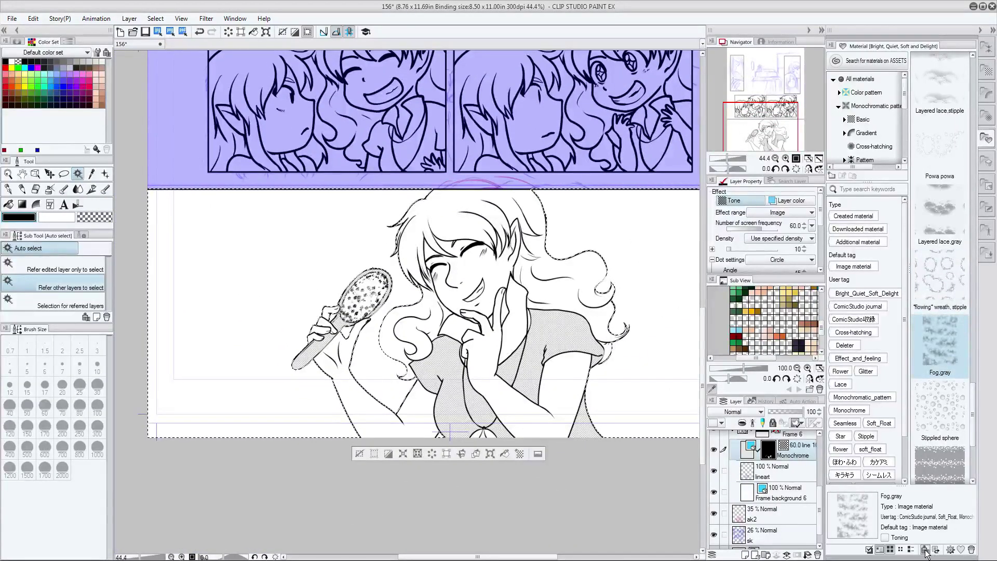
left_click_drag(531, 279, 531, 279)
scroll(439, 292, "down", 5)
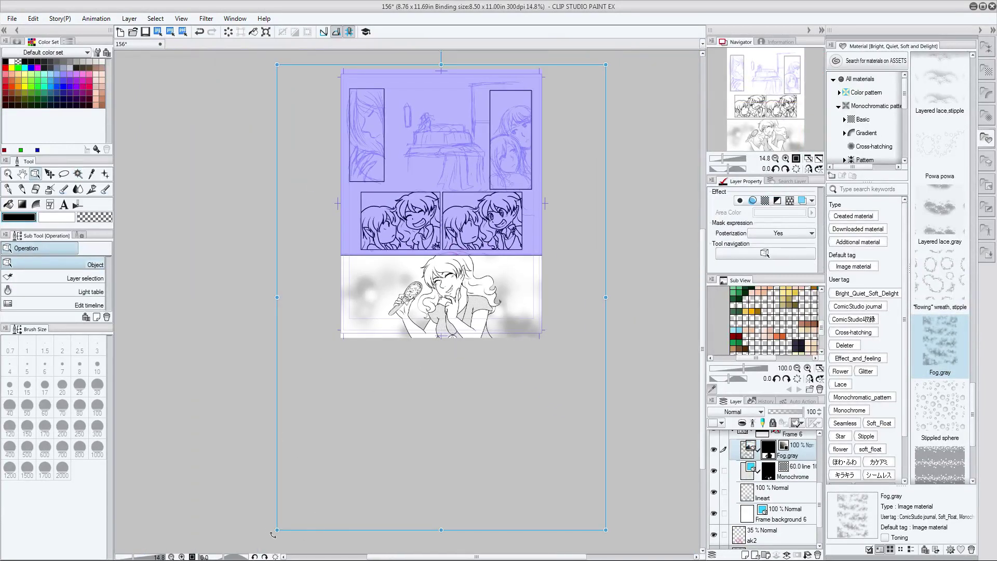
Step: Resize and reposition the fog image so its soft clouds and light spots spread across the background around the figure
left_click_drag(276, 530, 364, 455)
left_click_drag(310, 110, 244, 54)
left_click_drag(552, 456, 559, 459)
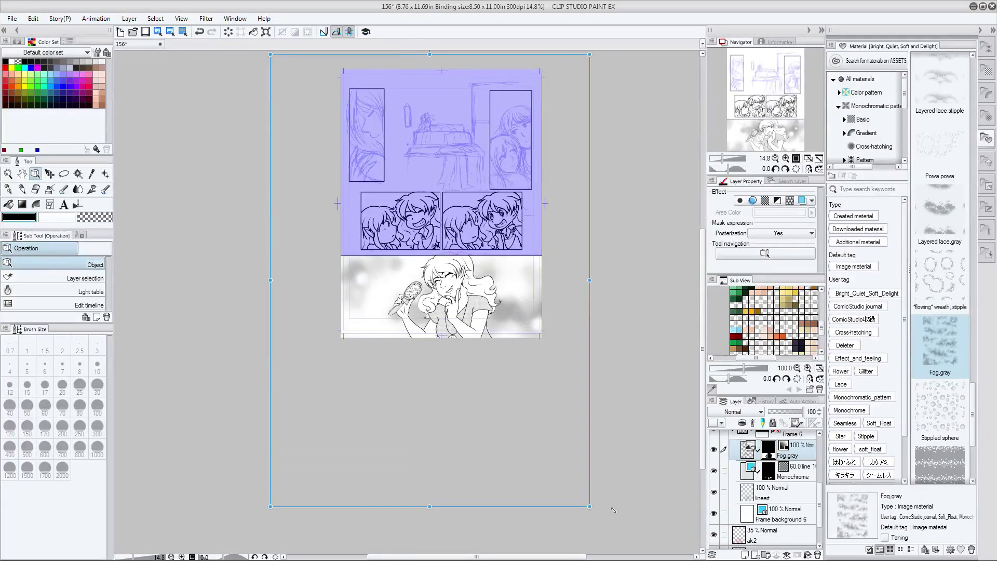
left_click_drag(616, 513, 639, 545)
left_click_drag(573, 57, 526, 61)
scroll(555, 325, "up", 8)
scroll(596, 358, "down", 2)
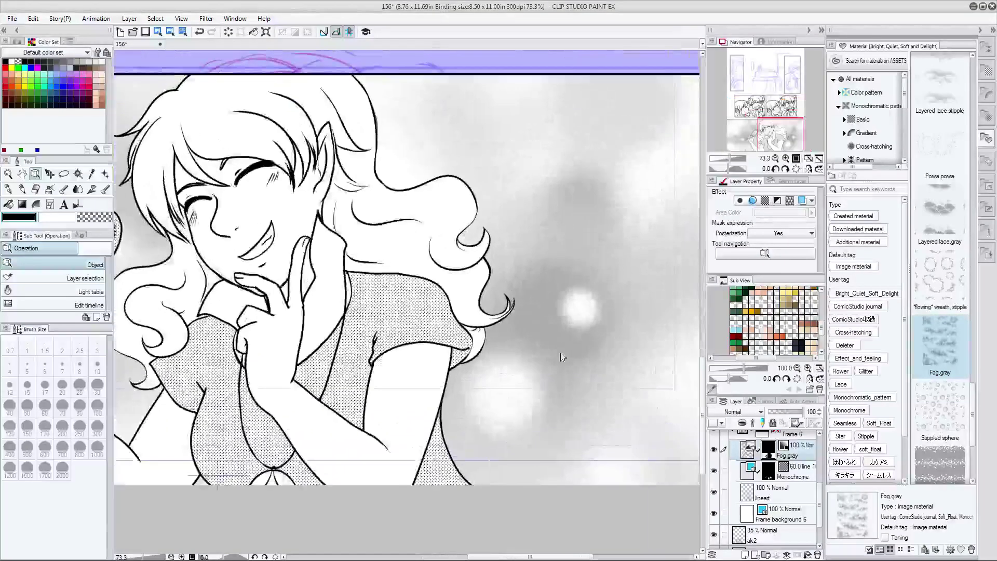
Step: Convert the Fog,gray layer to a dot screentone with the Tone layer effect
scroll(556, 368, "up", 3)
scroll(496, 408, "down", 1)
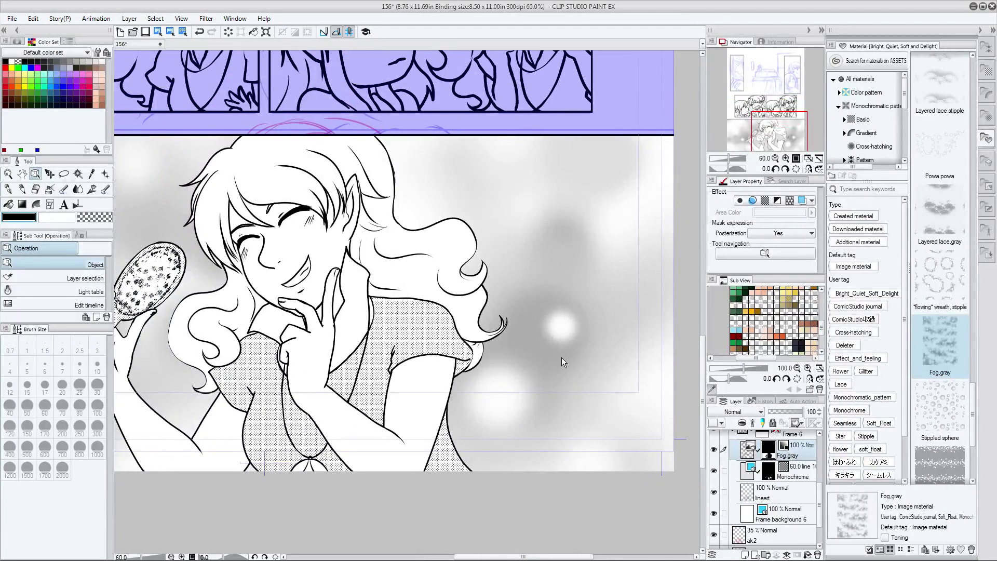
mouse_move(783, 122)
left_mouse_down()
mouse_move(768, 122)
mouse_move(782, 122)
left_mouse_up()
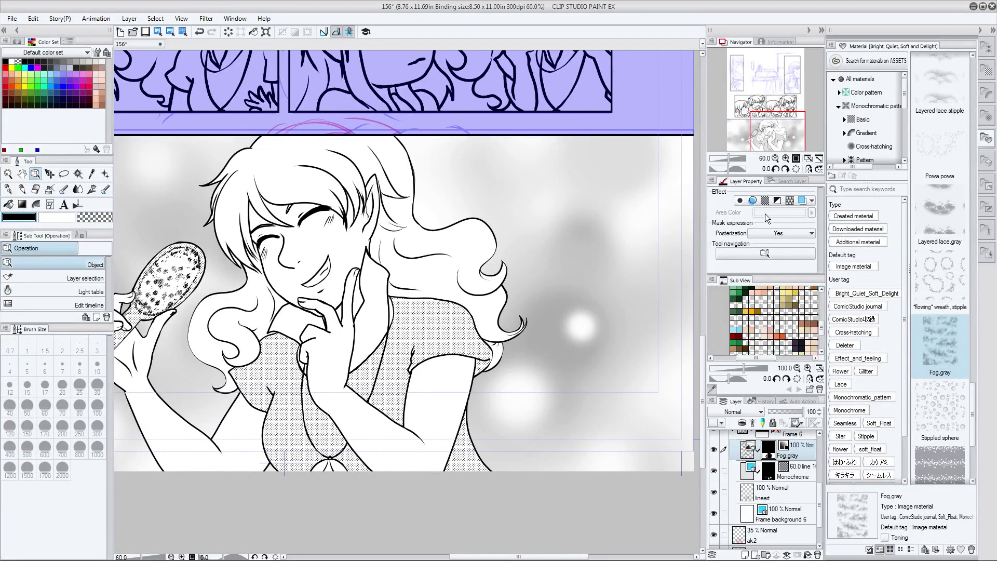
left_click(775, 202)
left_click(766, 201)
scroll(502, 375, "down", 5)
scroll(534, 401, "up", 5)
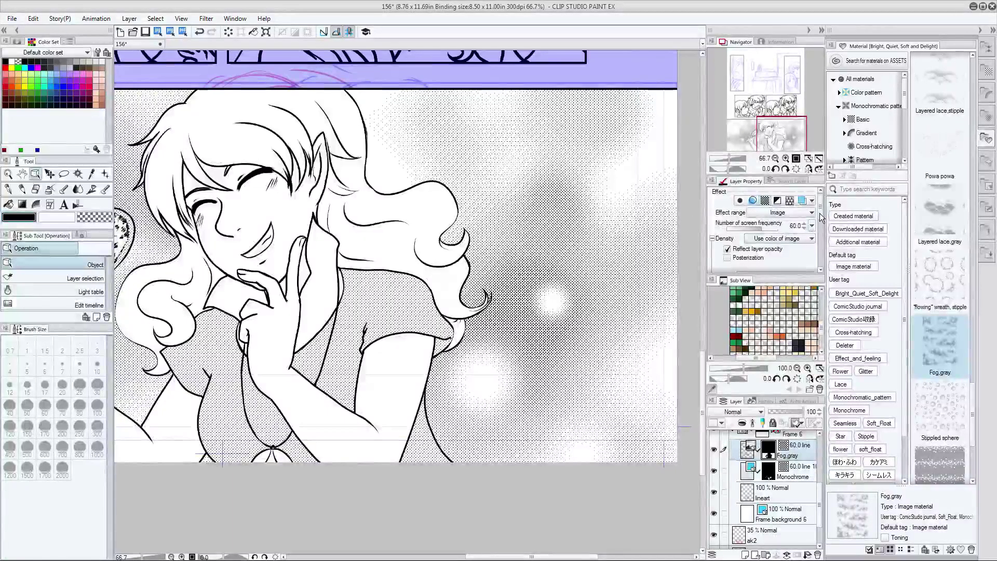
Step: Set the dot shape of the fog tone to Noise
scroll(820, 229, "down", 4)
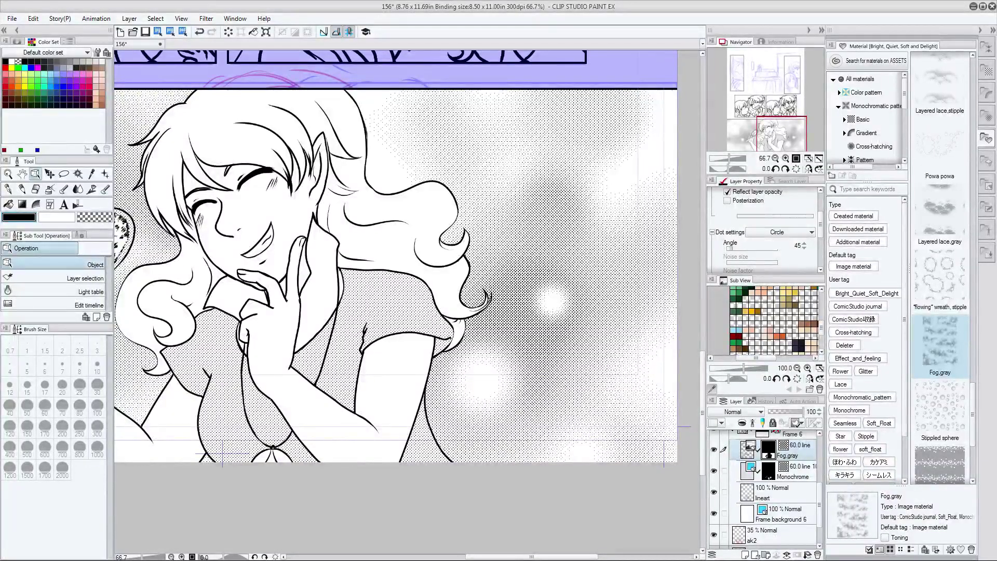
left_click(770, 300)
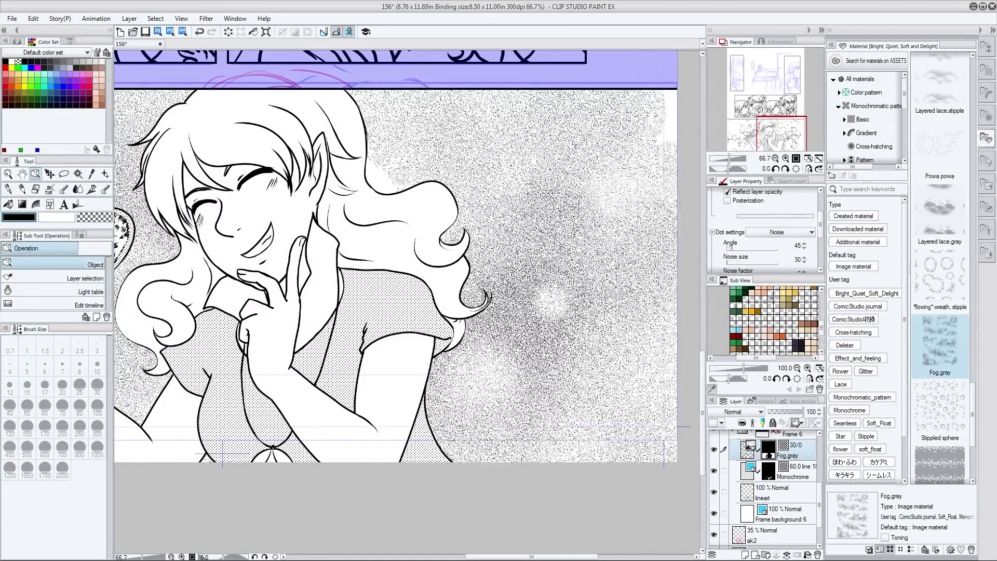
scroll(464, 375, "down", 5)
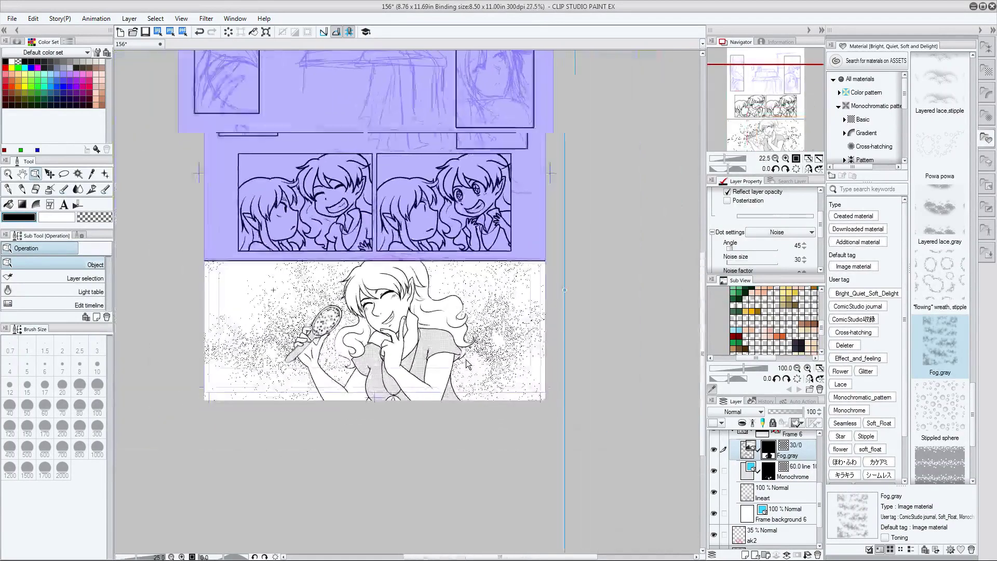
Step: Examine the grain of the noise-dot fog tone in the bottom panel close up and at page scale
scroll(466, 364, "up", 5)
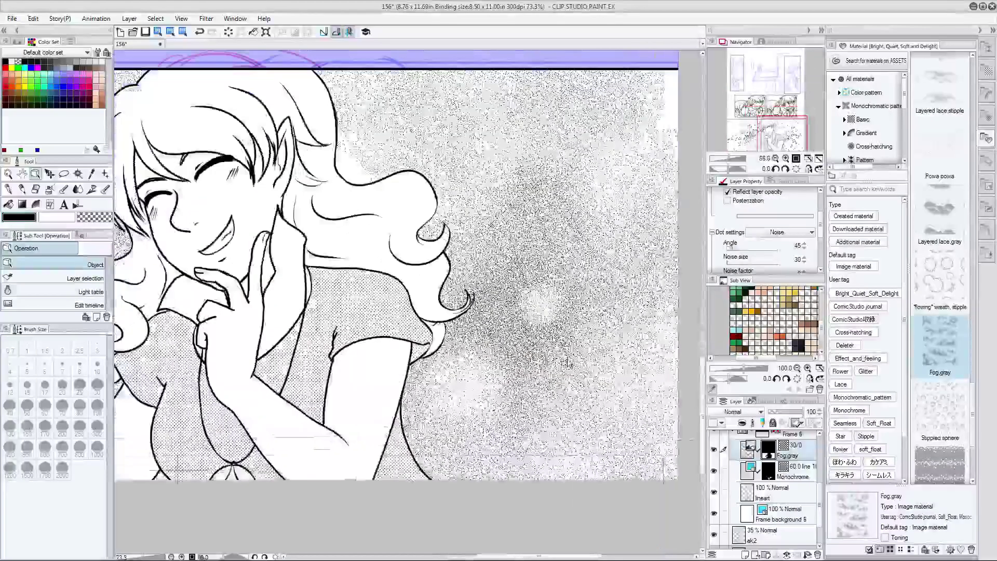
scroll(569, 363, "up", 4)
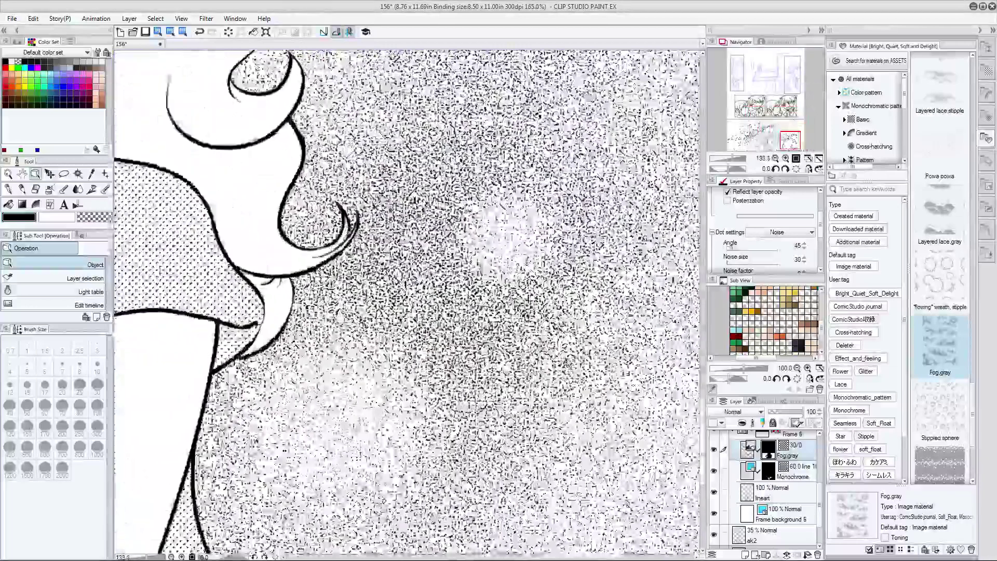
scroll(568, 364, "down", 4)
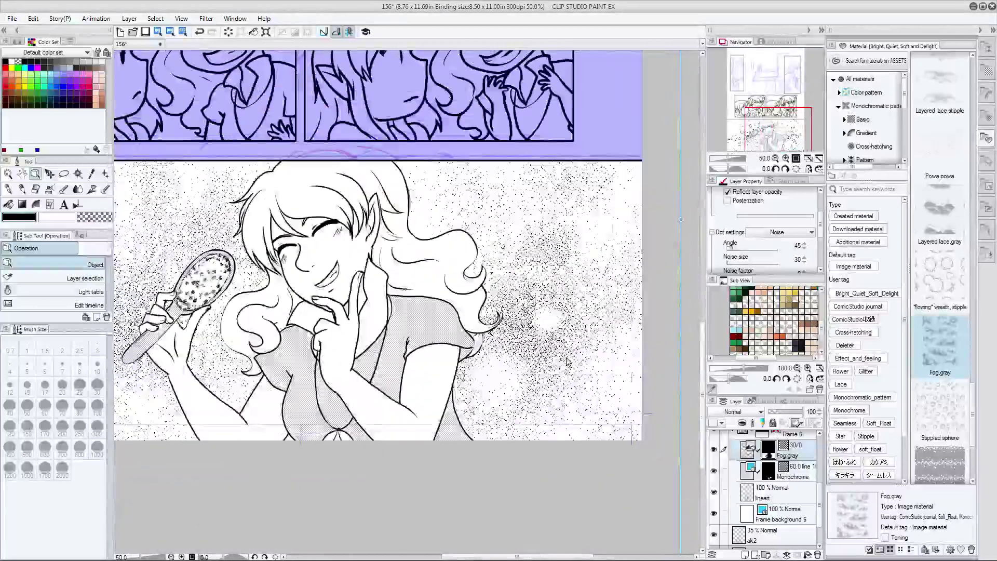
scroll(567, 360, "up", 1)
scroll(567, 361, "up", 1)
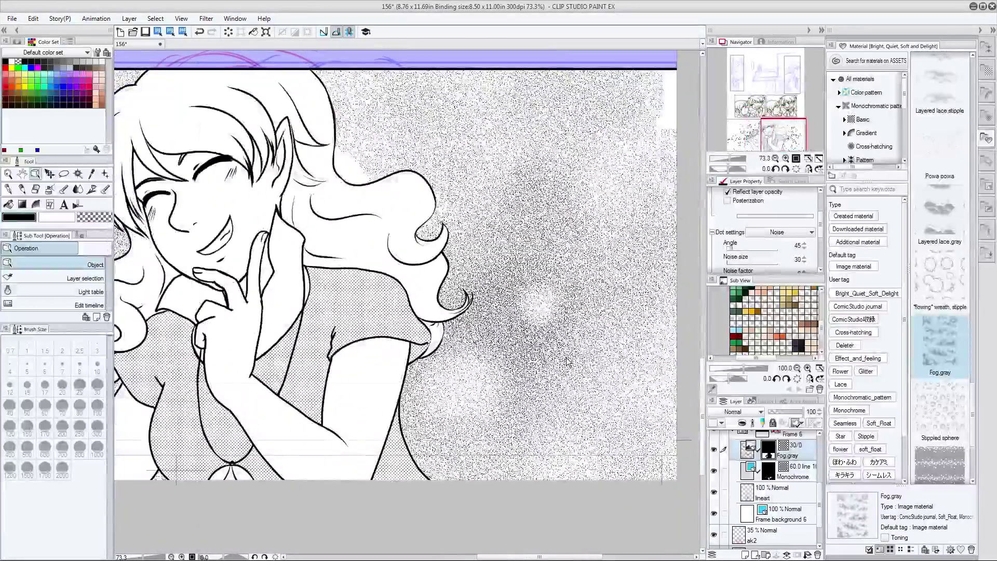
scroll(567, 361, "up", 2)
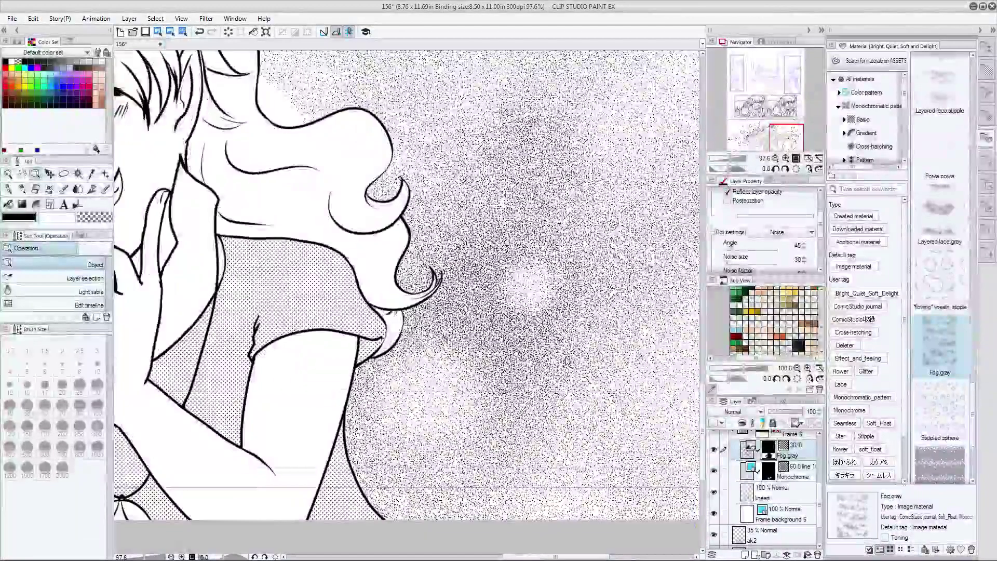
scroll(567, 361, "up", 1)
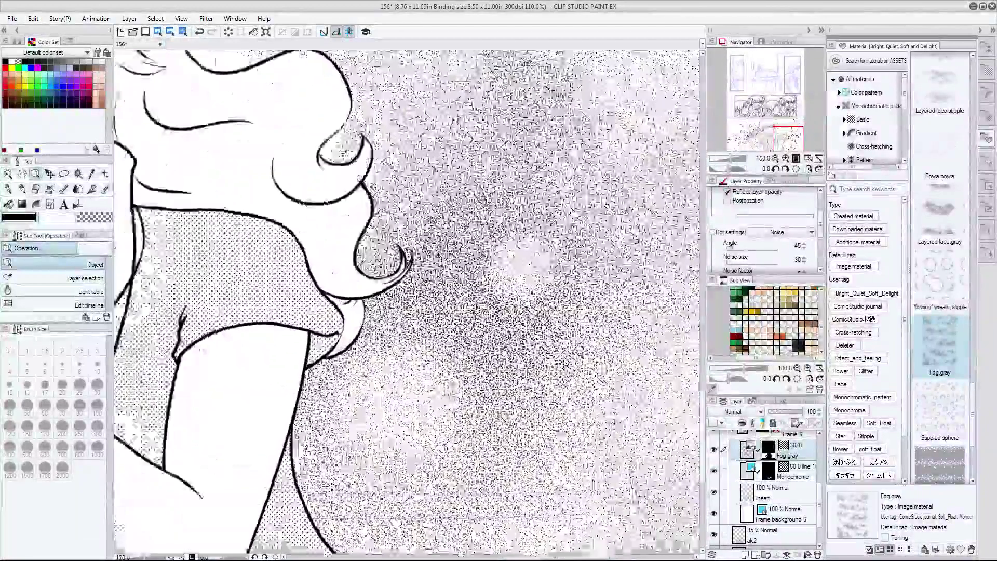
scroll(566, 361, "down", 2)
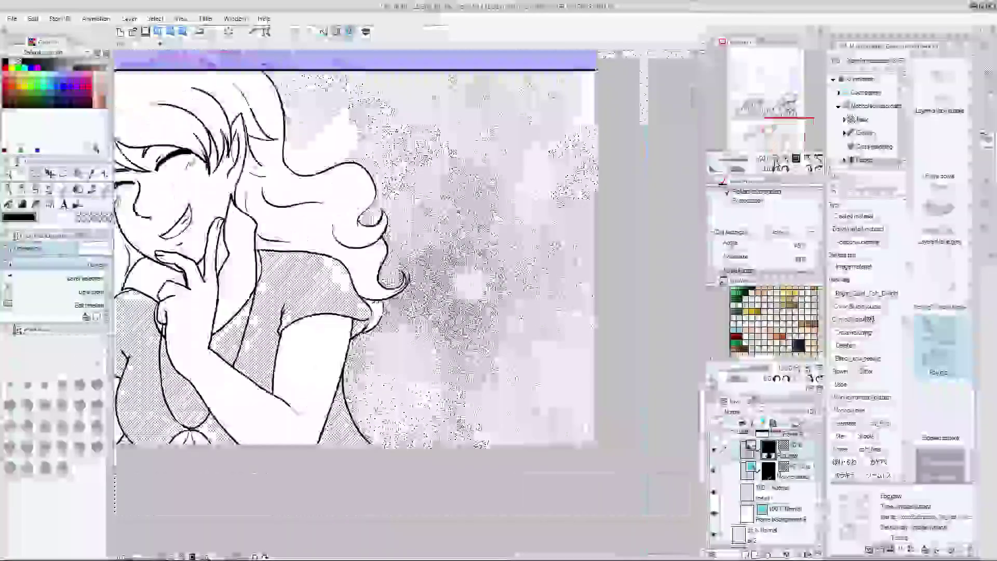
left_click(775, 159)
left_click(775, 159)
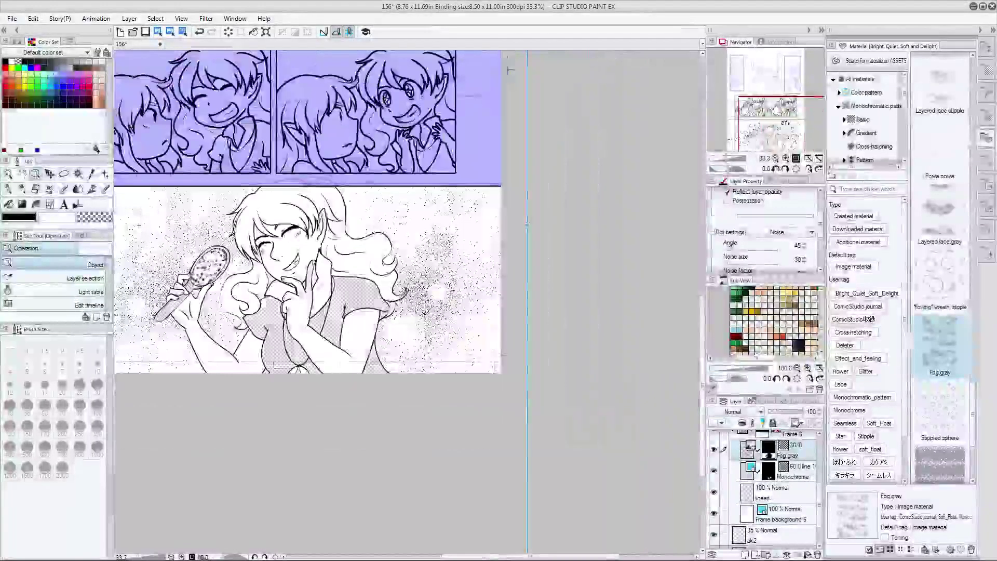
left_click_drag(786, 119, 751, 113)
scroll(574, 330, "down", 3)
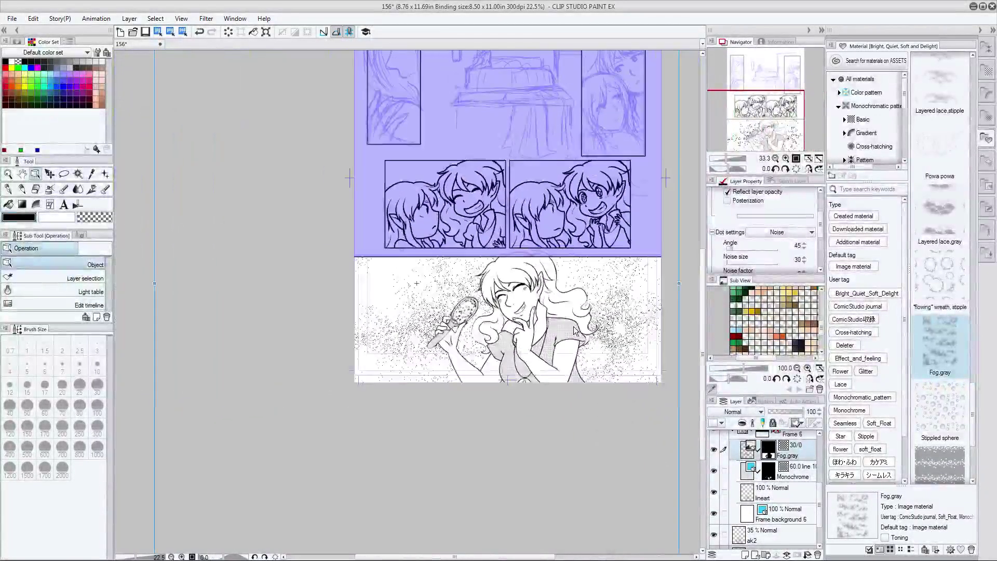
scroll(574, 330, "up", 2)
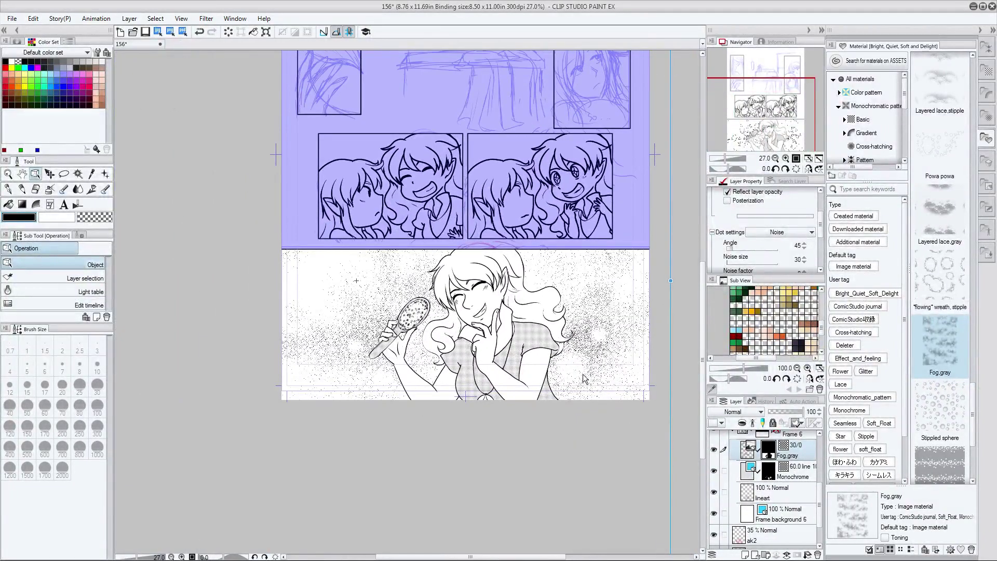
scroll(578, 389, "up", 4)
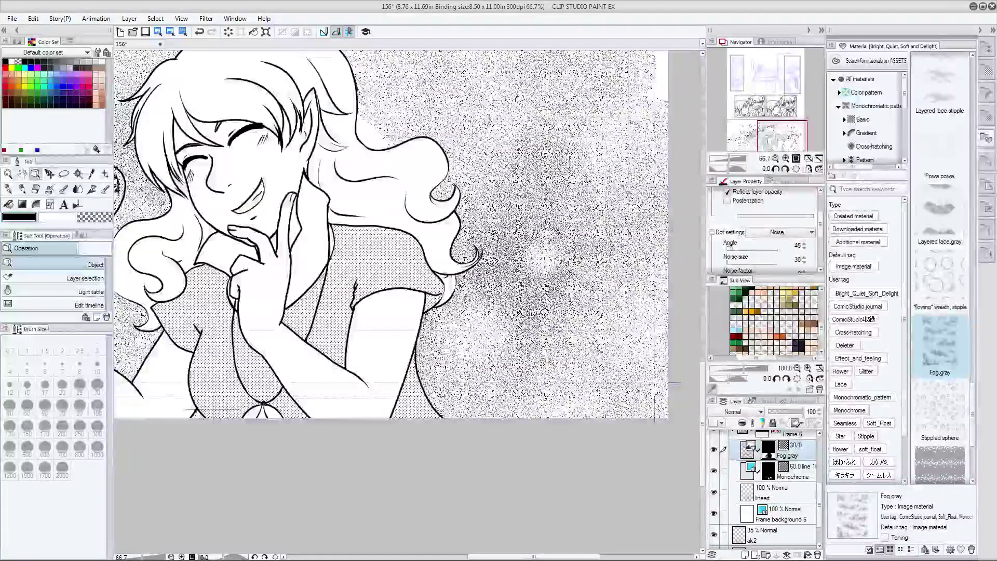
Step: Compare the Star and Noise dot shapes on the fog tone close up
scroll(592, 303, "up", 4)
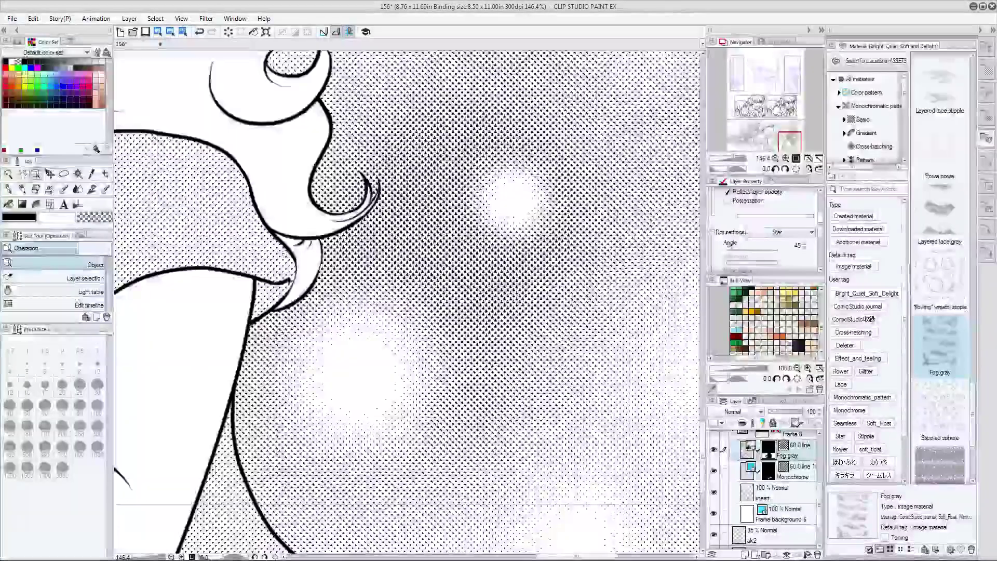
left_click(777, 232)
left_click(777, 268)
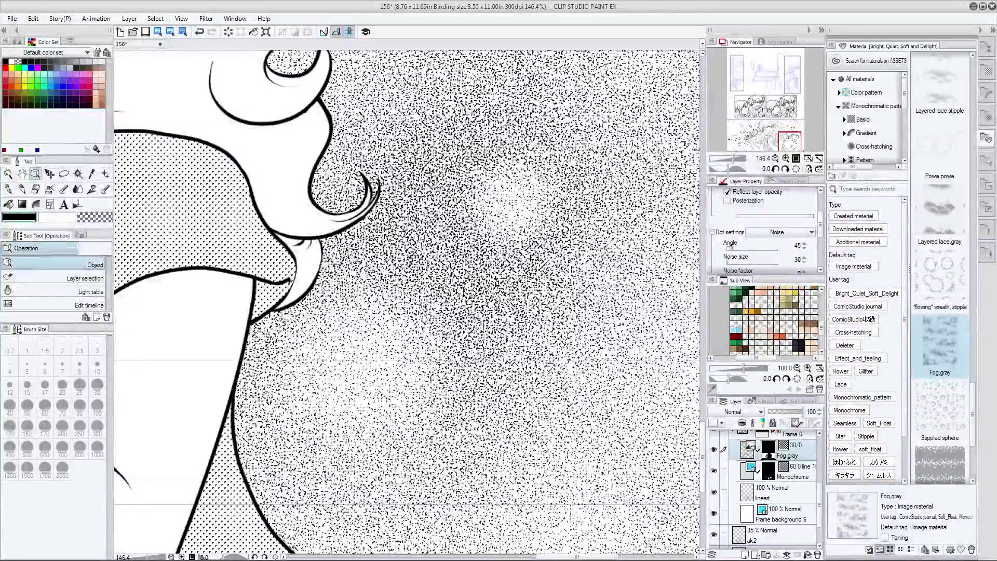
Step: Set the fog tone's dot shape to Circle and check it in the bottom panel
left_click(778, 232)
left_click(776, 242)
scroll(541, 359, "down", 3)
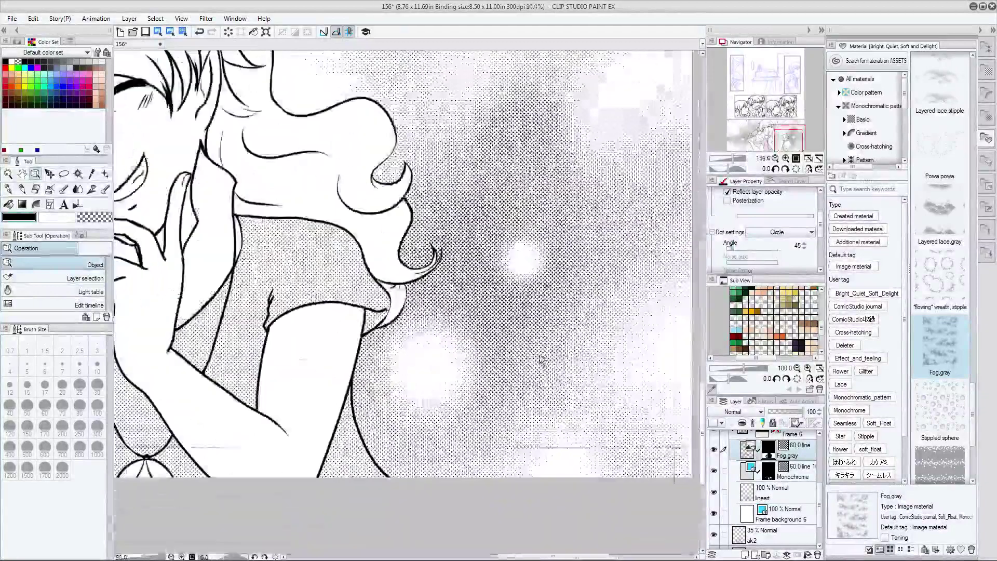
scroll(540, 359, "down", 4)
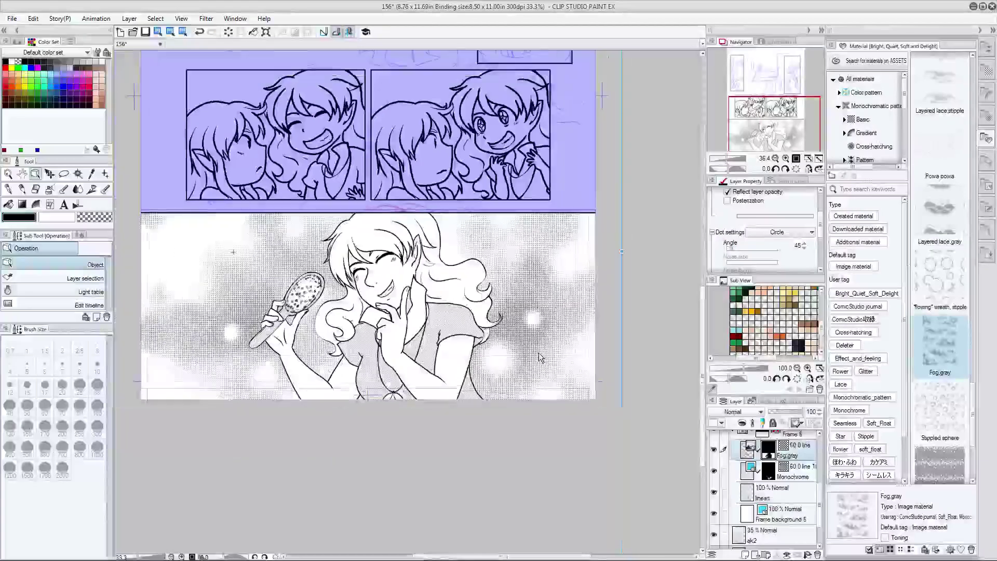
scroll(539, 357, "down", 2)
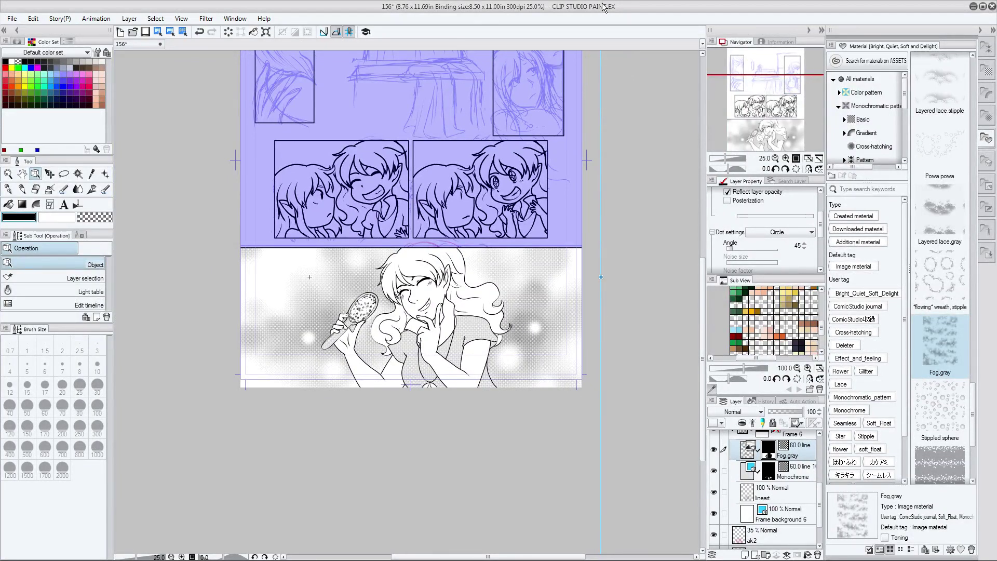
Step: Restore the background selection, activate the lineart layer, and browse the soft-effect materials for another overlay
key("ctrl+shift+d")
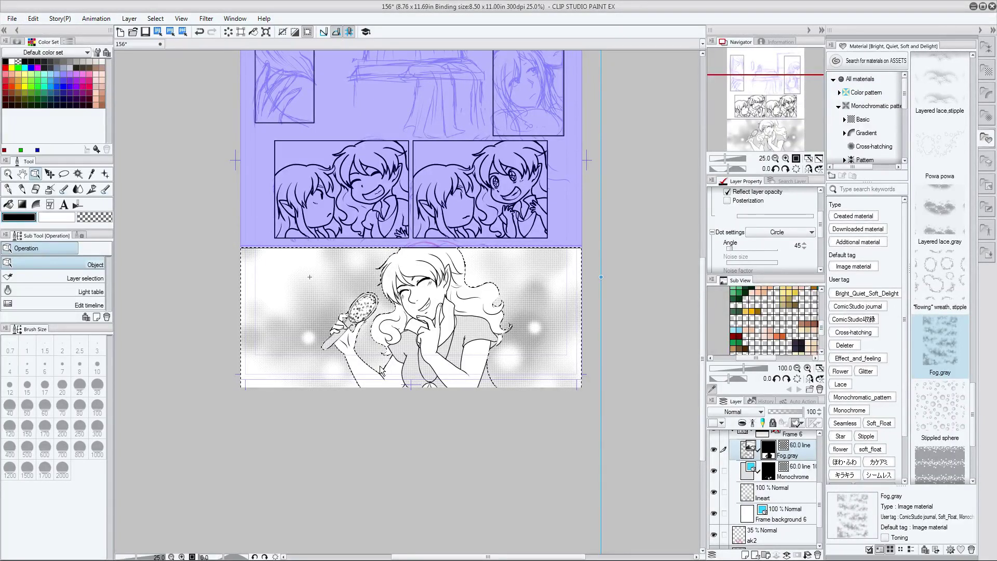
left_click(782, 499)
left_click(948, 307)
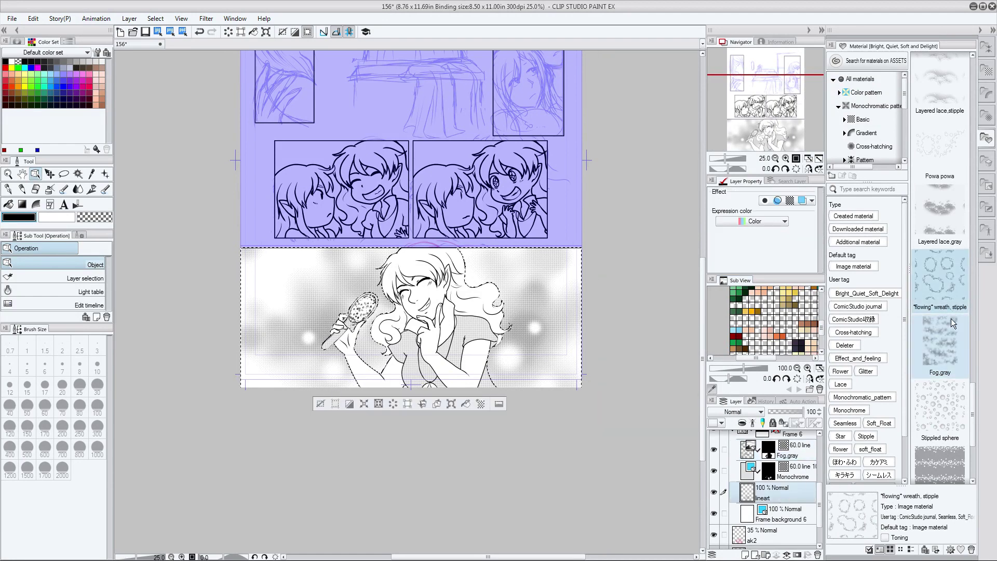
scroll(952, 342, "down", 3)
scroll(952, 354, "up", 4)
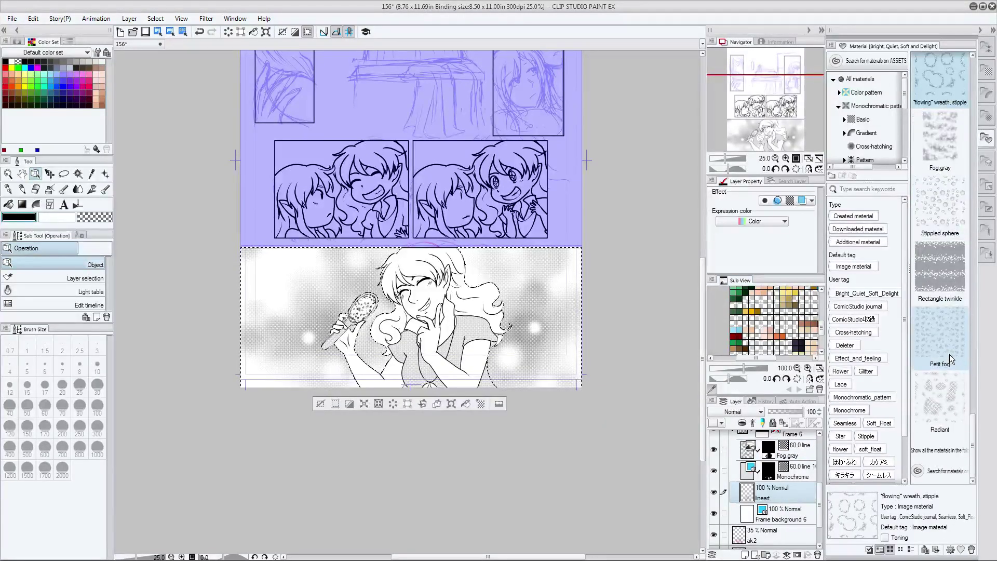
scroll(950, 354, "down", 5)
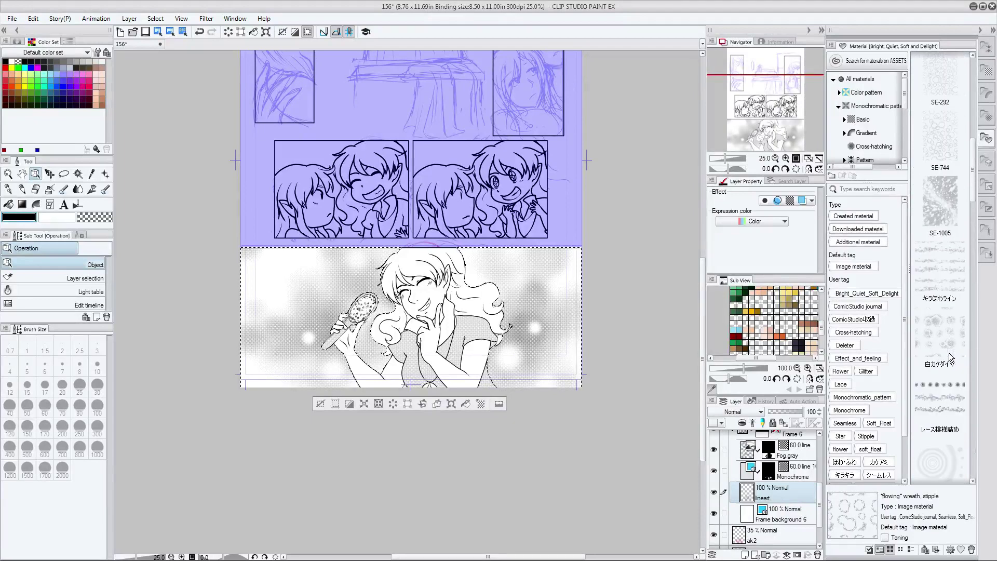
scroll(528, 331, "up", 3)
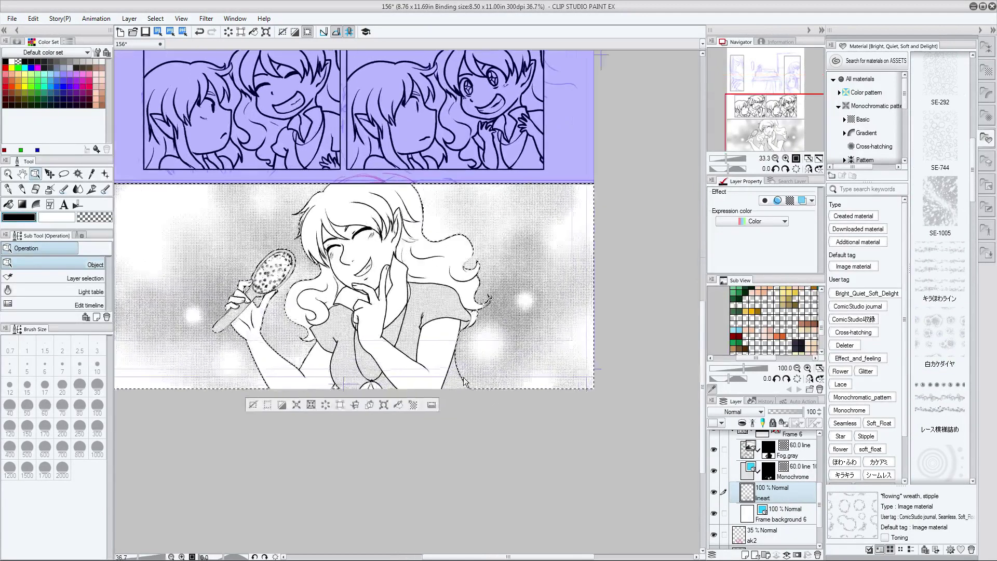
Step: Add a new layer above the lineart layer and mask it to the selected background around the figure
left_click_drag(528, 330, 555, 337)
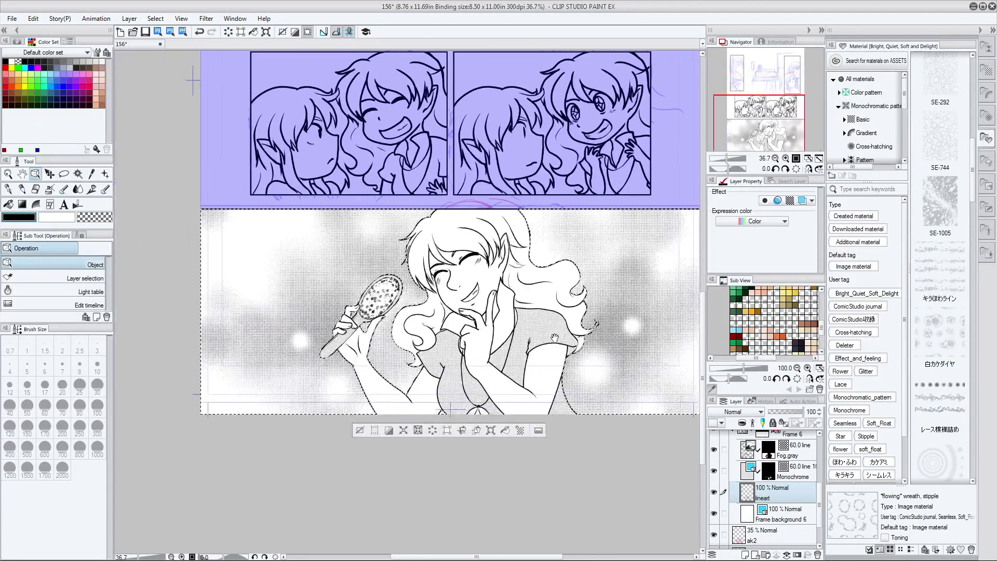
left_click(742, 554)
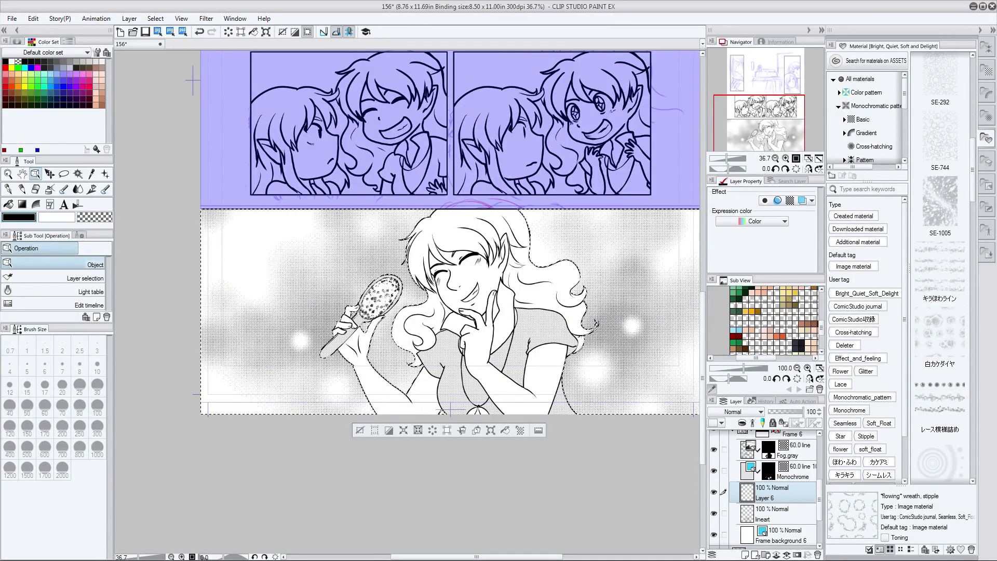
left_click(505, 430)
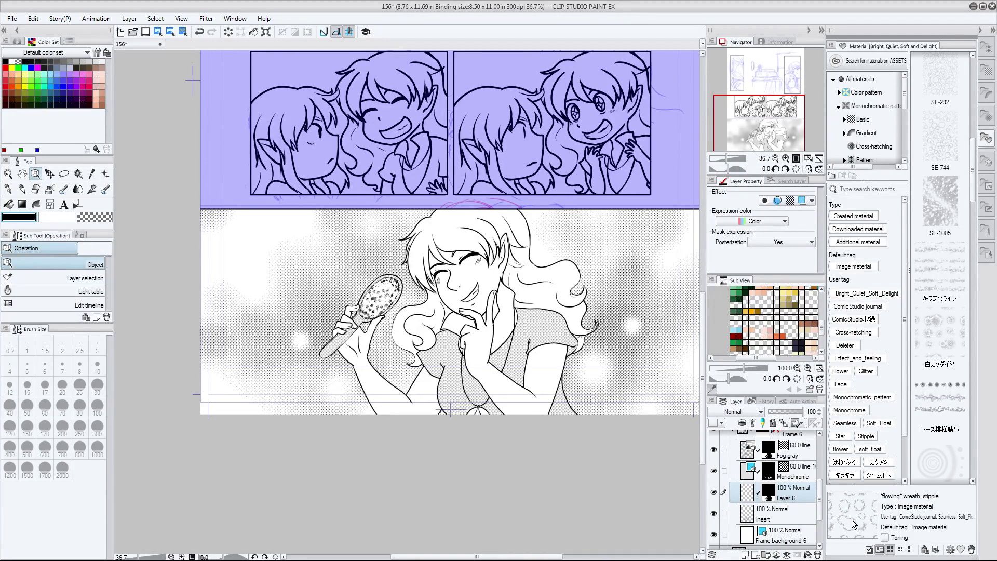
Step: Choose the Circle Swarm 4 brush from the Shoujo group of decoration sub tools
left_click(105, 173)
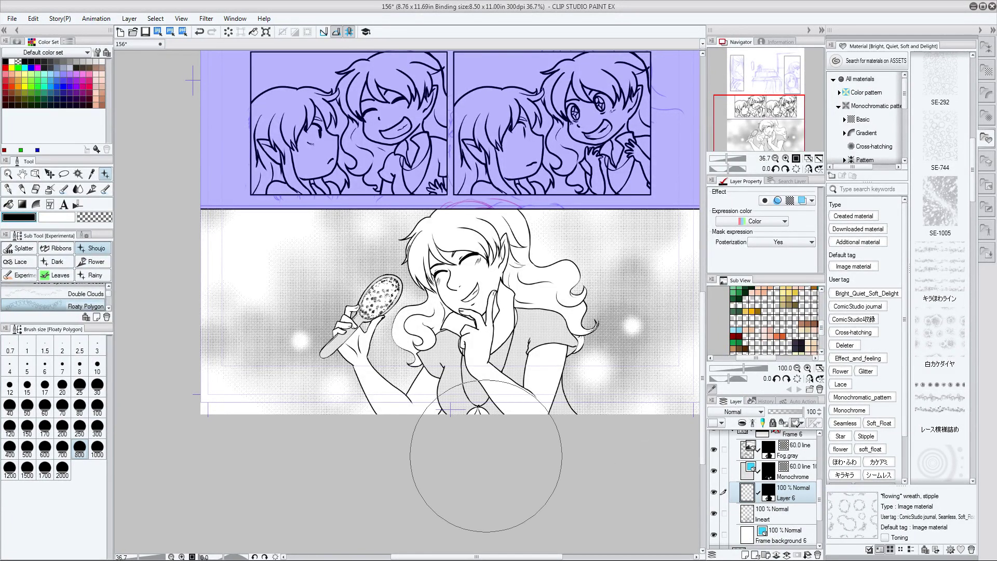
scroll(82, 304, "down", 2)
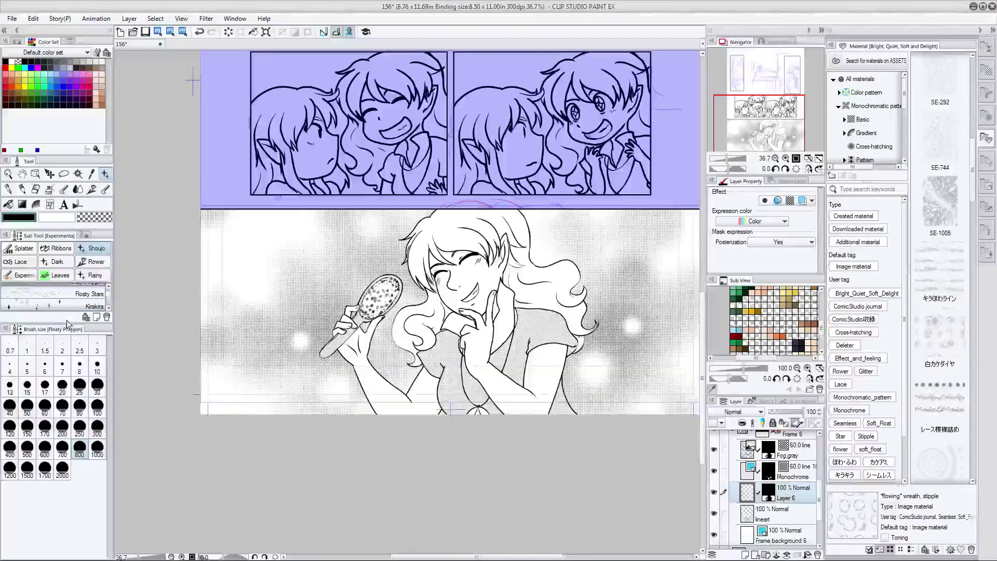
left_click_drag(64, 322, 64, 369)
scroll(62, 332, "down", 4)
scroll(63, 332, "down", 6)
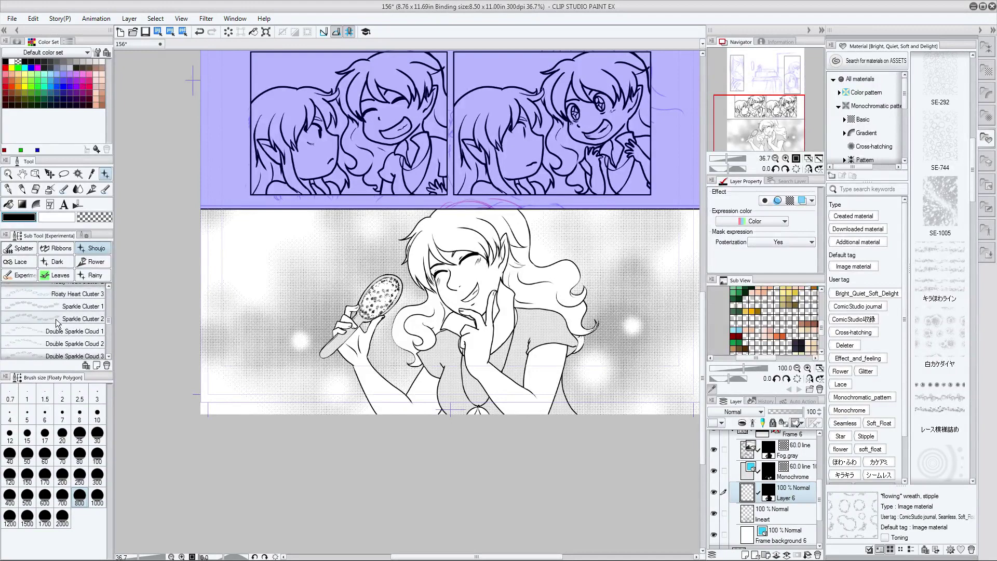
scroll(67, 346, "down", 2)
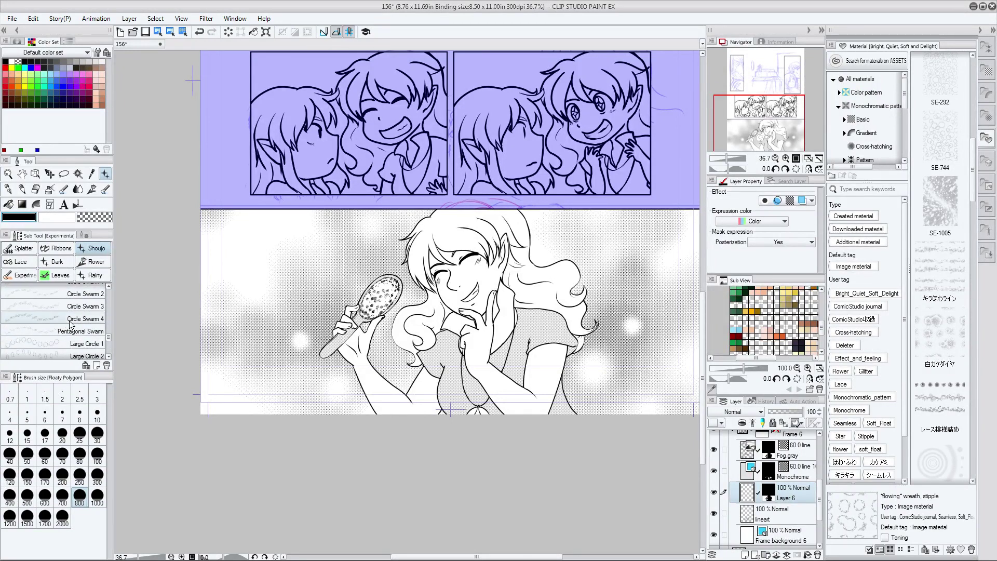
left_click(73, 319)
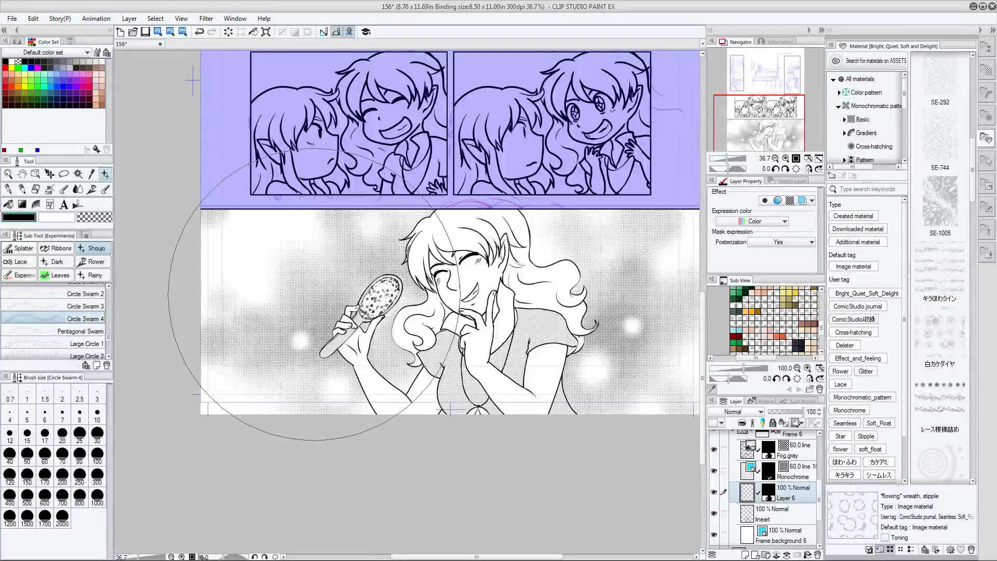
Step: Try stamping Circle Swarm 4 circles over the toned background beside the hairbrush, and undo them
left_click(312, 311)
key("ctrl+z")
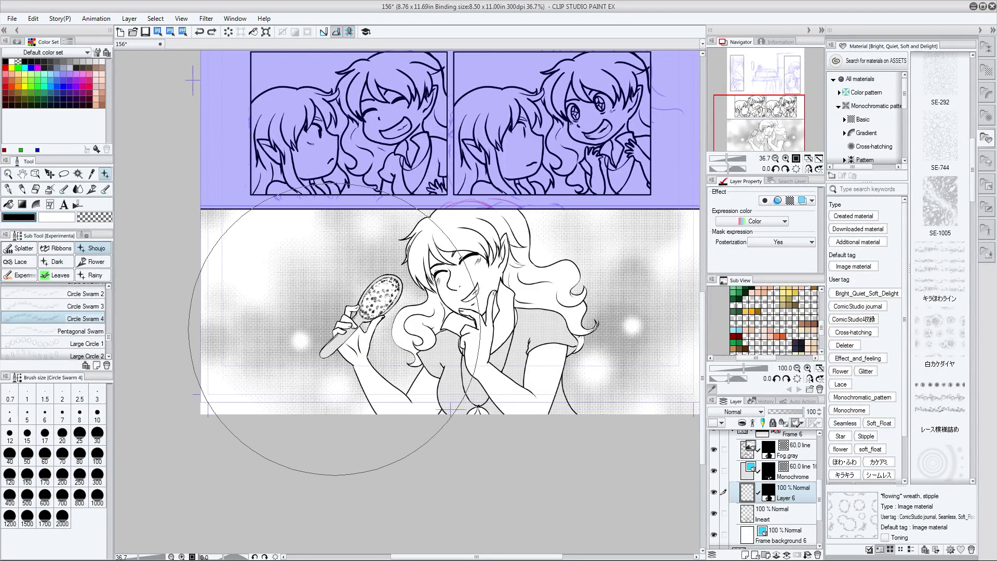
left_click(332, 334)
left_click_drag(607, 301, 518, 314)
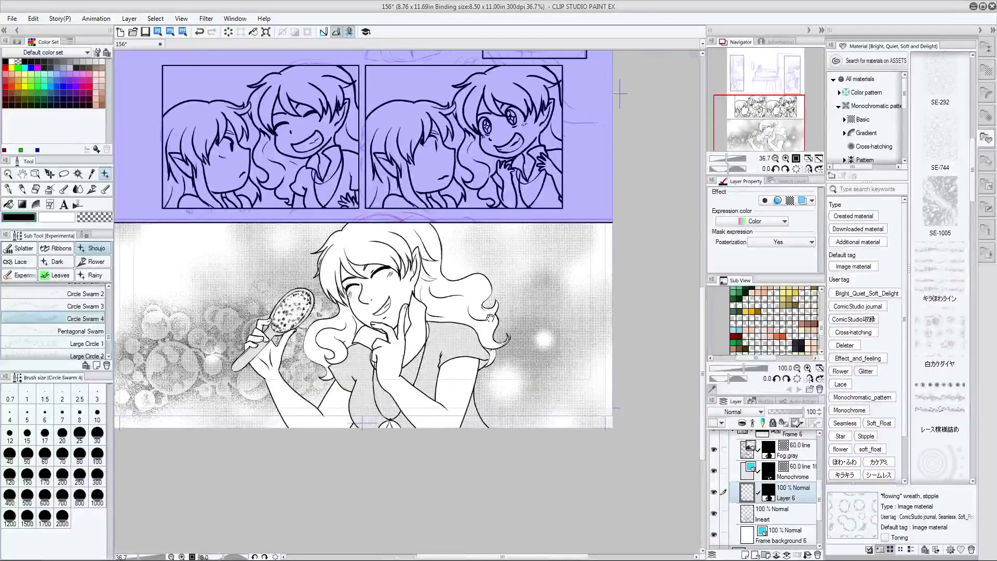
key("ctrl+z")
Step: Browse the Shoujo decoration brushes and choose Floaty Polygon
scroll(64, 356, "down", 2)
scroll(65, 354, "down", 2)
left_click_drag(195, 351, 312, 354)
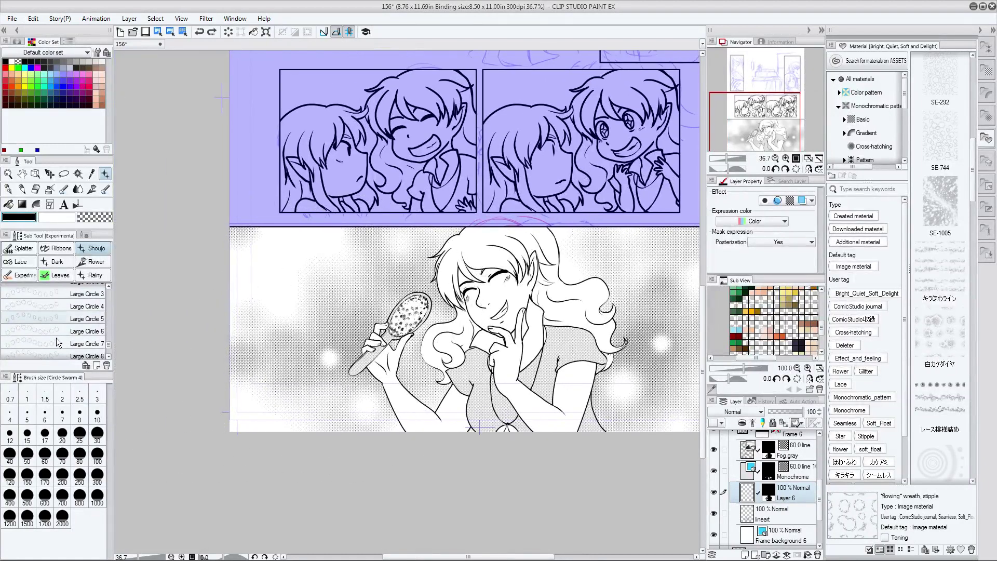
scroll(61, 353, "down", 5)
scroll(62, 351, "down", 8)
scroll(67, 343, "up", 6)
scroll(67, 335, "up", 6)
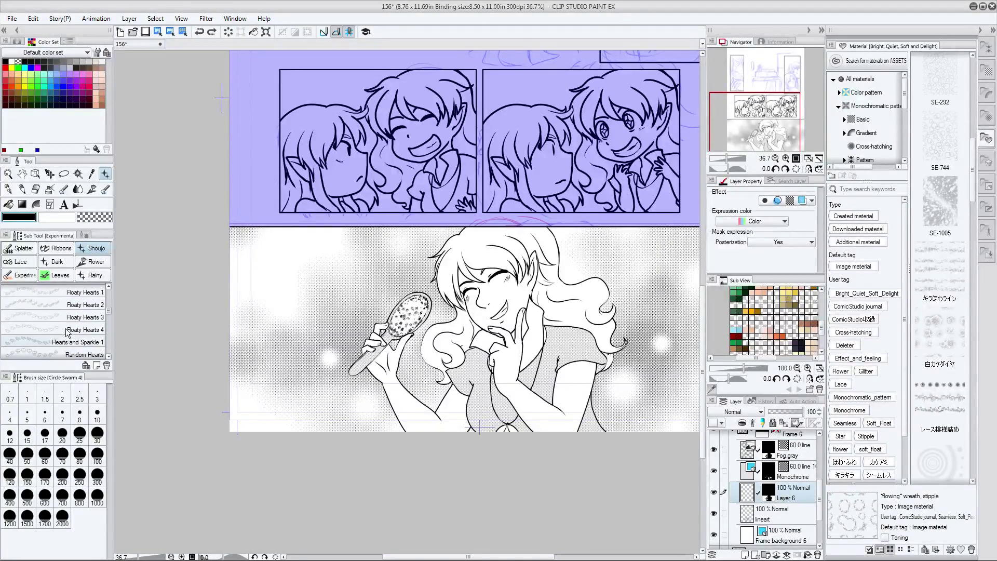
left_click(77, 309)
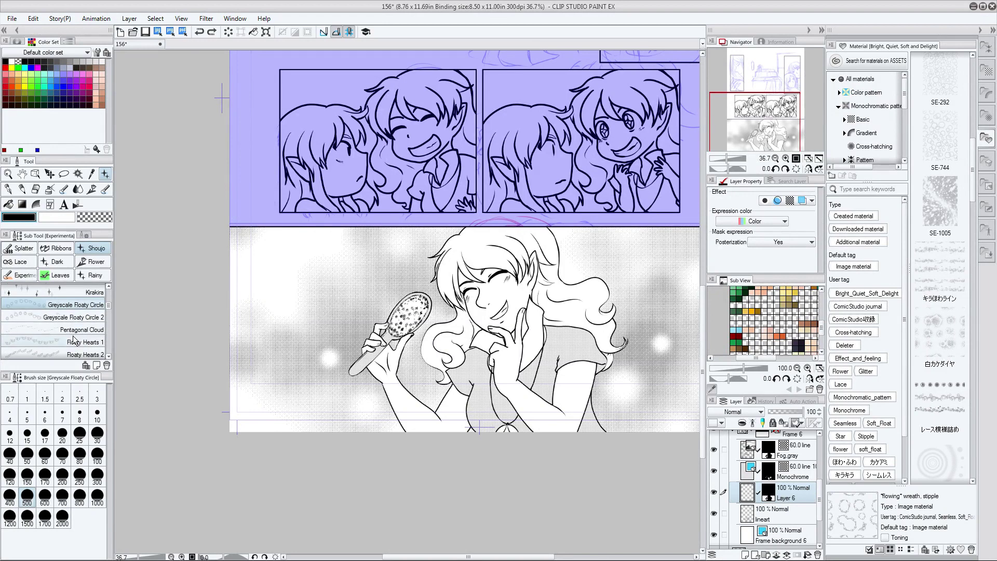
scroll(75, 341, "up", 4)
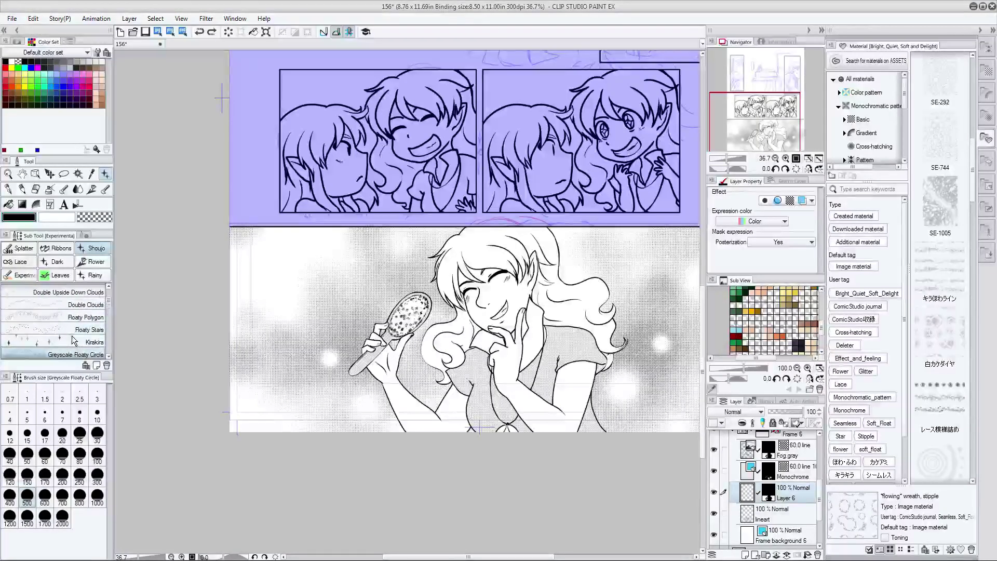
left_click(107, 320)
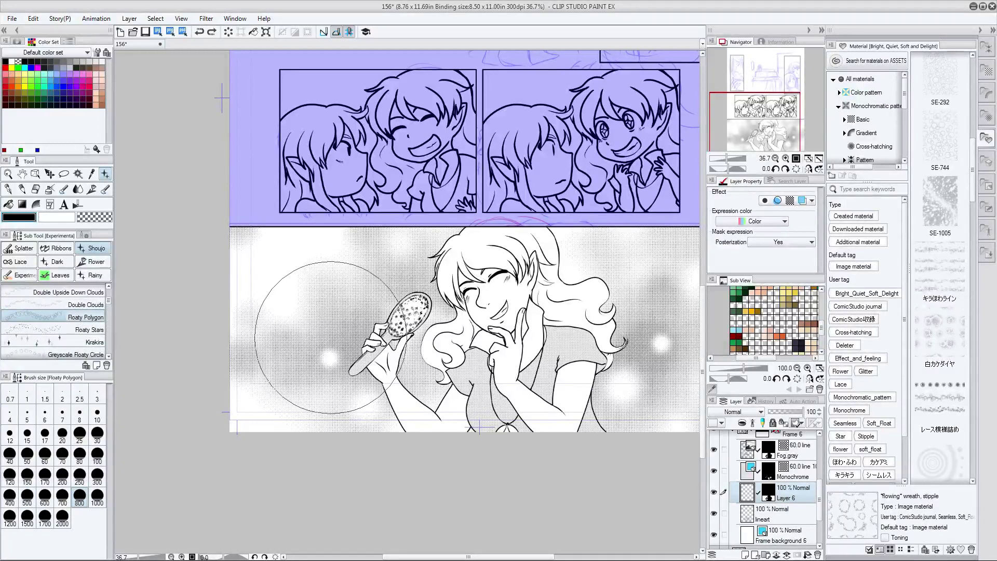
Step: Stamp one floaty polygon cluster on the background behind the hairbrush, retrying until the shapes suit the spot
left_click(330, 337)
key("ctrl+z")
left_click_drag(334, 338, 348, 341)
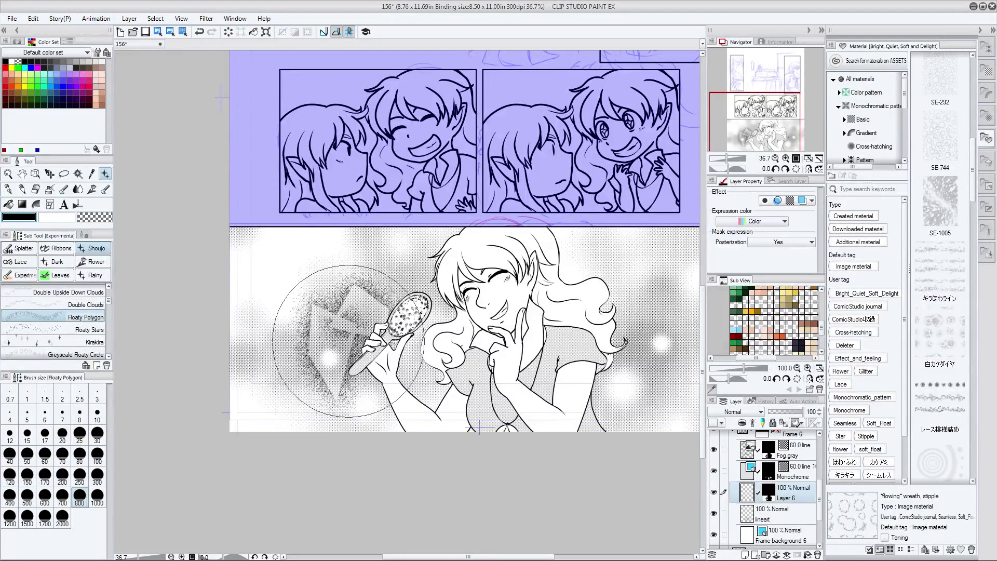
Step: Stamp a matching floaty polygon cluster behind the curls on the figure's other side, undoing and retrying for a better arrangement
left_click_drag(638, 343, 497, 349)
left_click(500, 376)
key("ctrl+z")
left_click(510, 371)
key("ctrl+z")
left_click(510, 341)
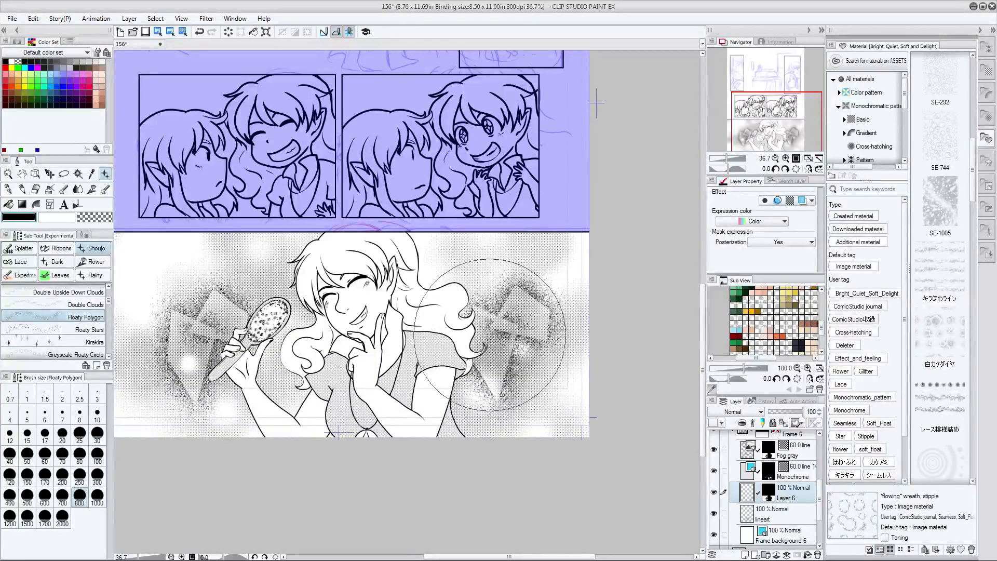
key("ctrl+z")
left_click(496, 349)
key("ctrl+z")
left_click(488, 348)
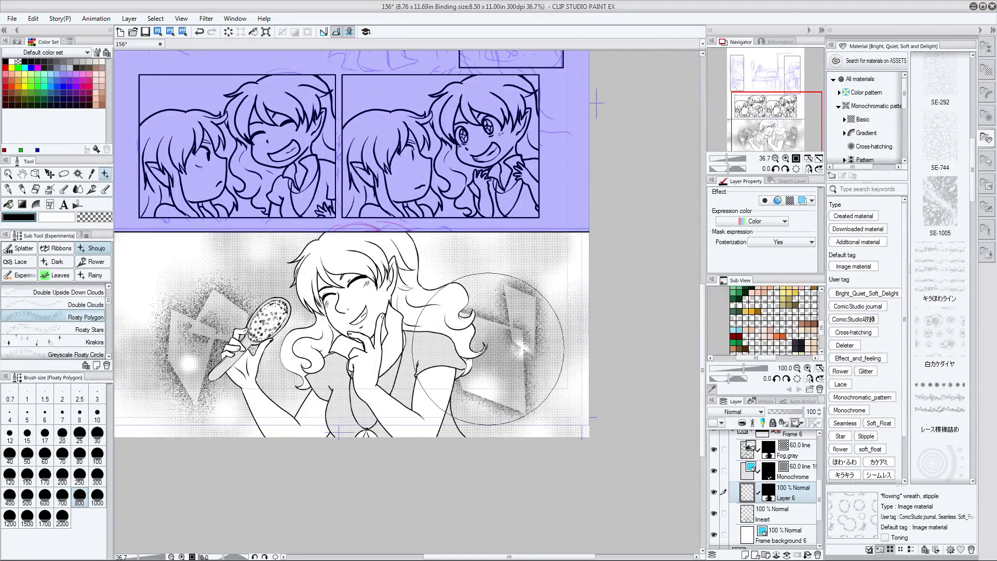
key("ctrl+z")
left_click(503, 370)
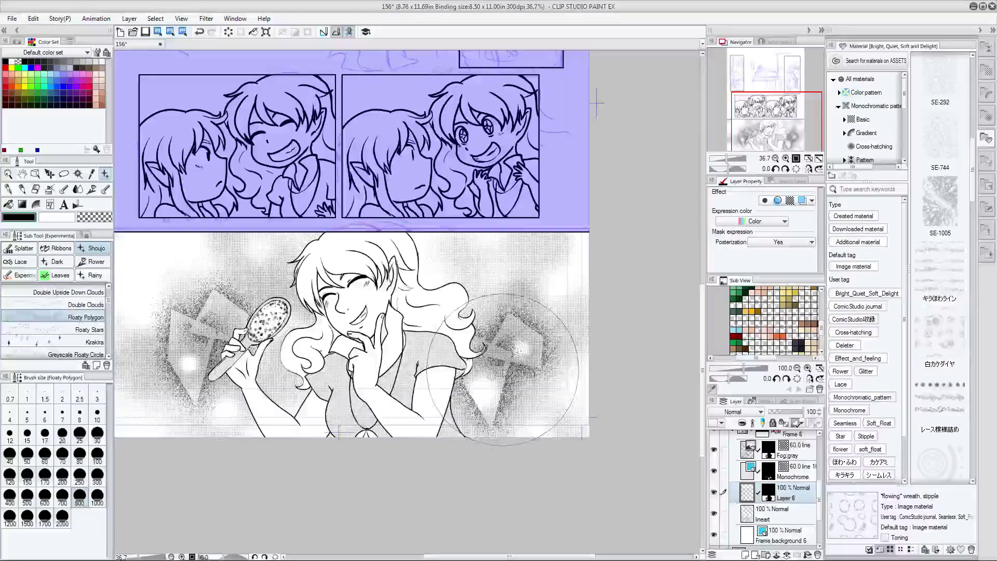
key("ctrl+z")
left_click(503, 348)
Step: Move the lineart layer above the Fog_gray, Monochrome and Layer 6 layers
left_click_drag(503, 347, 613, 327)
scroll(597, 266, "up", 1)
scroll(598, 275, "up", 2)
left_click_drag(762, 514, 779, 440)
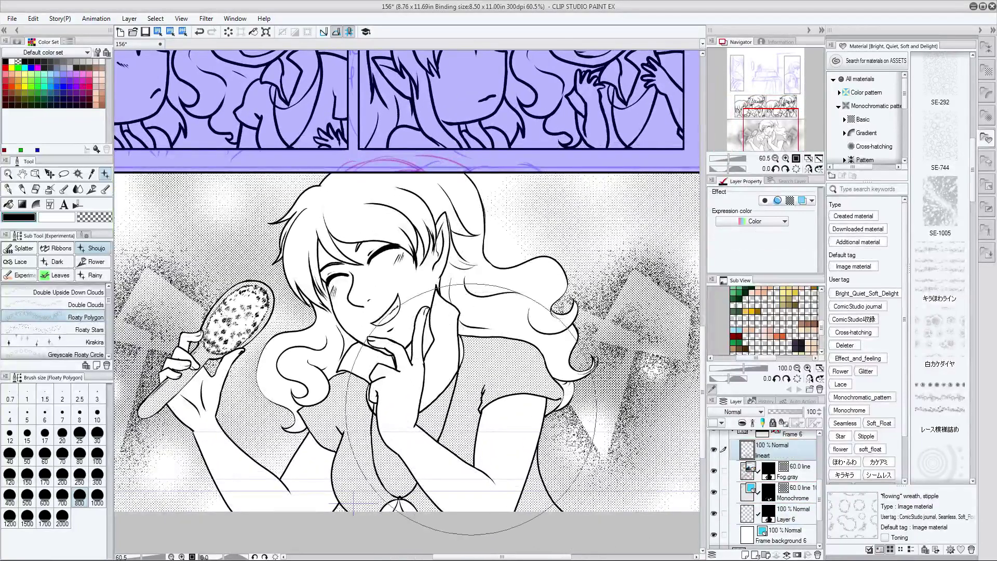
Step: Add a new layer named black-fill and place it directly below the lineart layer
scroll(380, 326, "up", 1)
scroll(379, 327, "up", 1)
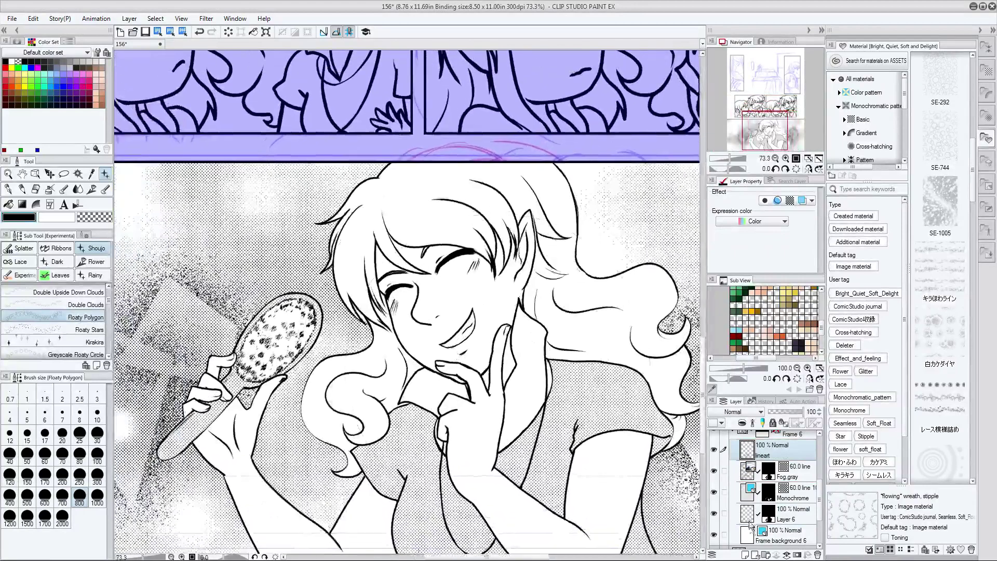
left_click(745, 555)
left_click_drag(790, 455, 790, 474)
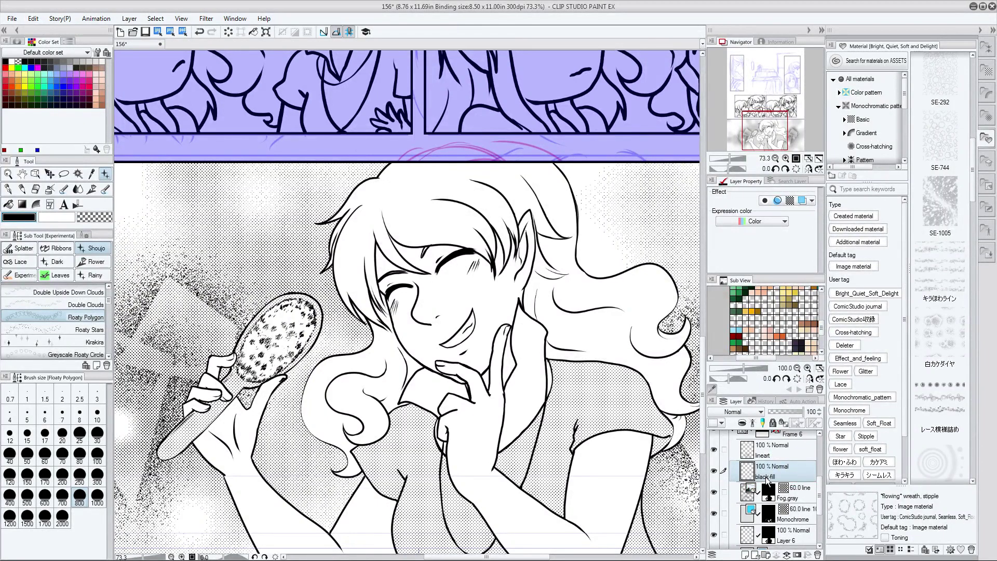
Step: Select the figure's enclosed hair areas with Auto select referring to other layers
key("w")
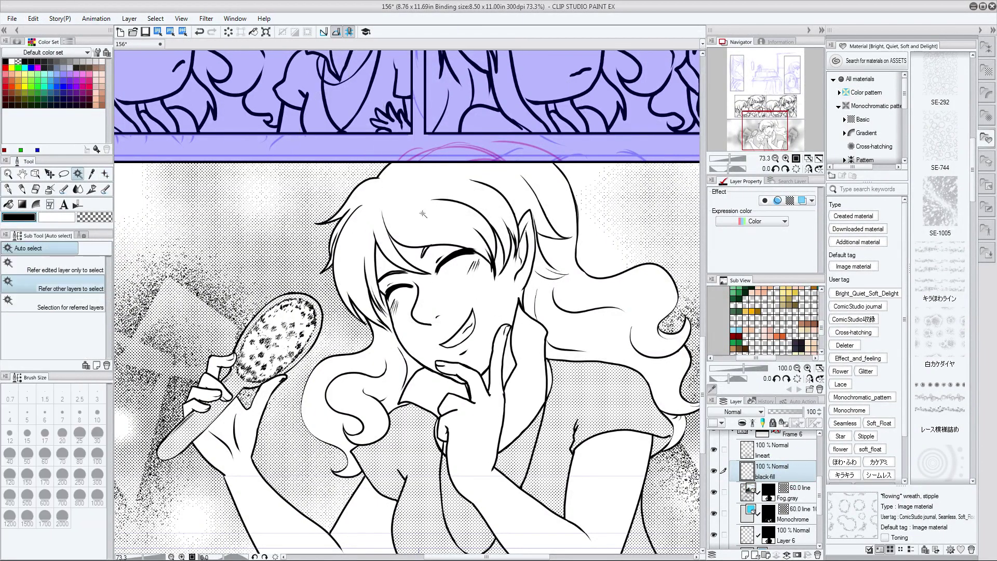
left_click(427, 234)
scroll(426, 234, "up", 2)
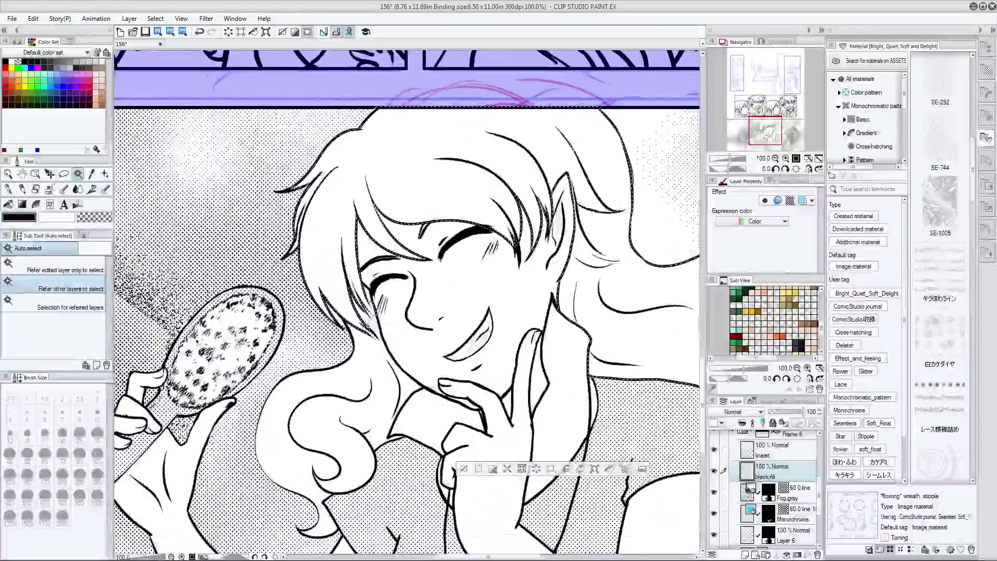
left_click(351, 365, "shift")
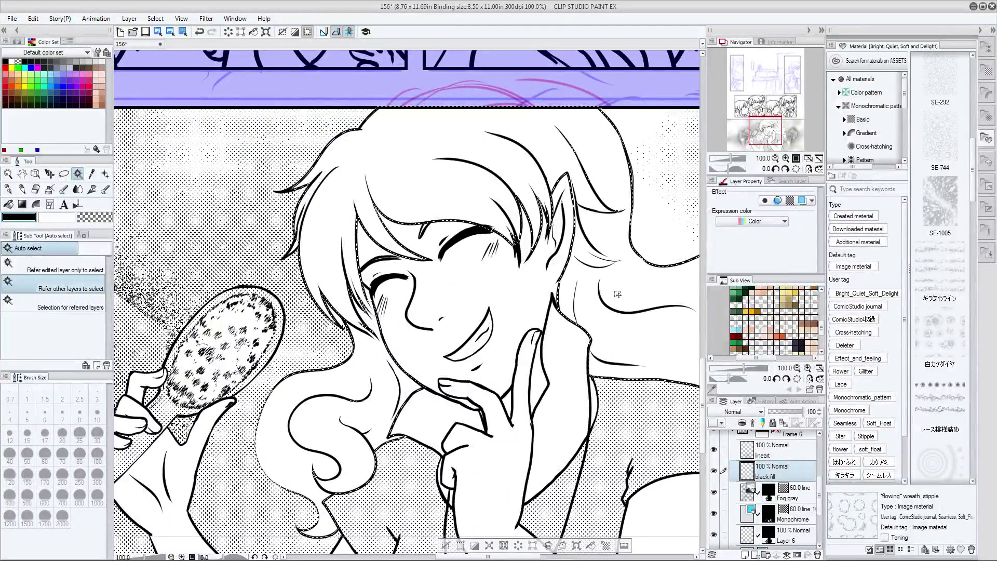
Step: Add the missed thin strands beside the closed eye and cheek to the hair selection with the Lasso marquee
scroll(425, 324, "up", 1)
scroll(351, 291, "up", 2)
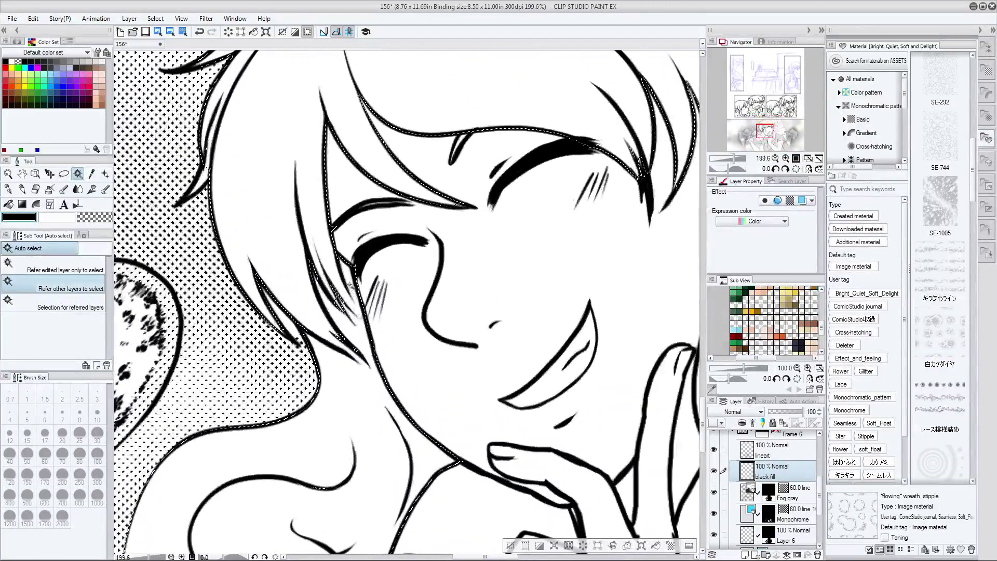
left_click(64, 174)
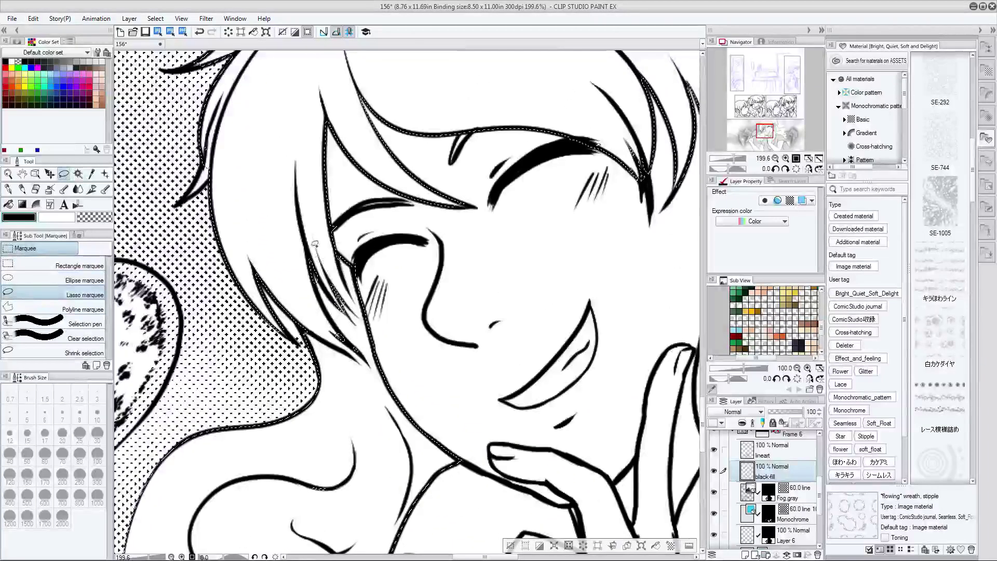
mouse_move(314, 244)
left_mouse_down()
mouse_move(357, 292)
mouse_move(349, 338)
mouse_move(320, 329)
mouse_move(301, 247)
left_mouse_up()
key("w")
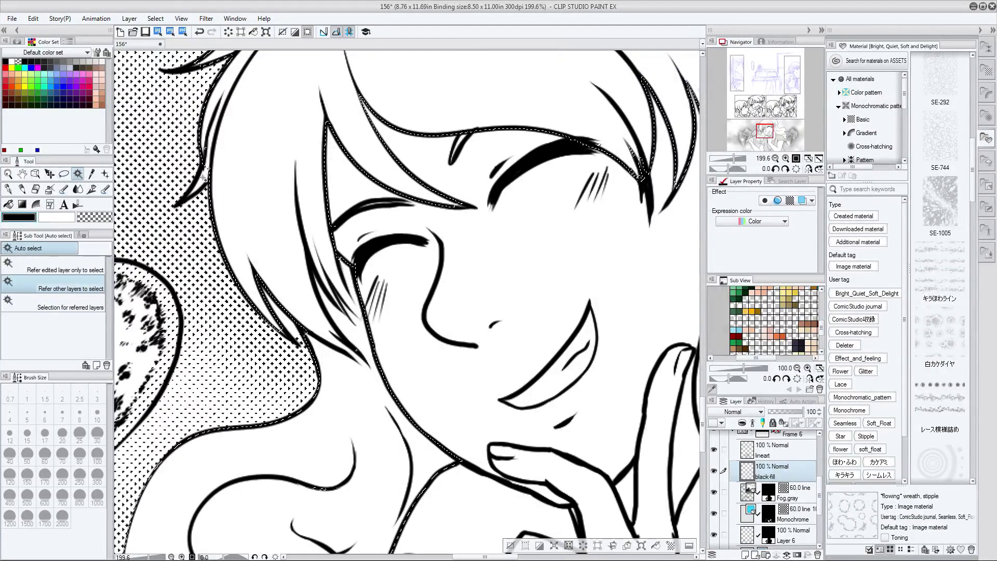
Step: Lasso the missed hair gaps along the fringe tips, ear and upper ponytail into the selection
scroll(249, 166, "up", 3)
key("m")
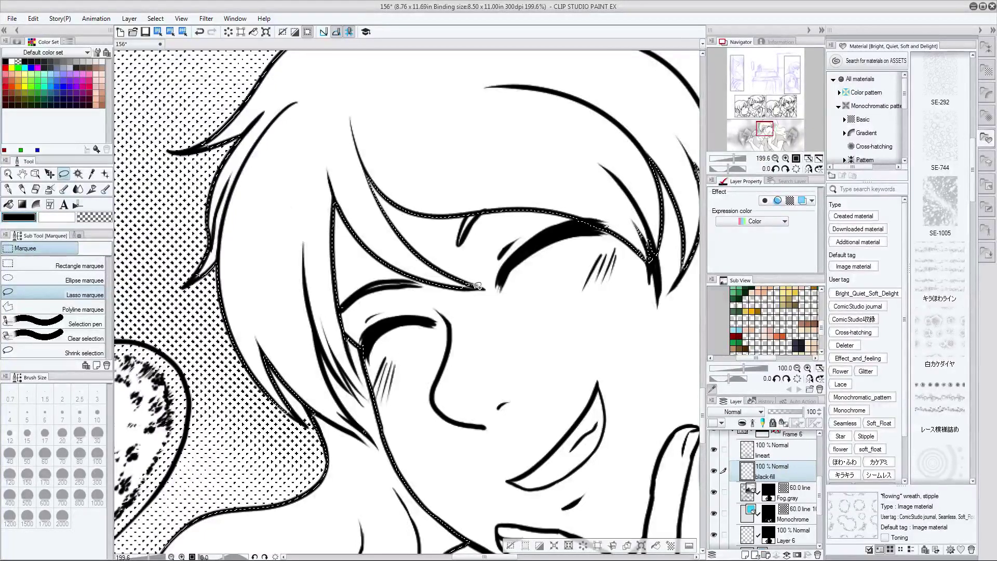
mouse_move(664, 254)
left_mouse_down()
mouse_move(547, 277)
mouse_move(543, 295)
mouse_move(543, 235)
mouse_move(506, 220)
left_mouse_up()
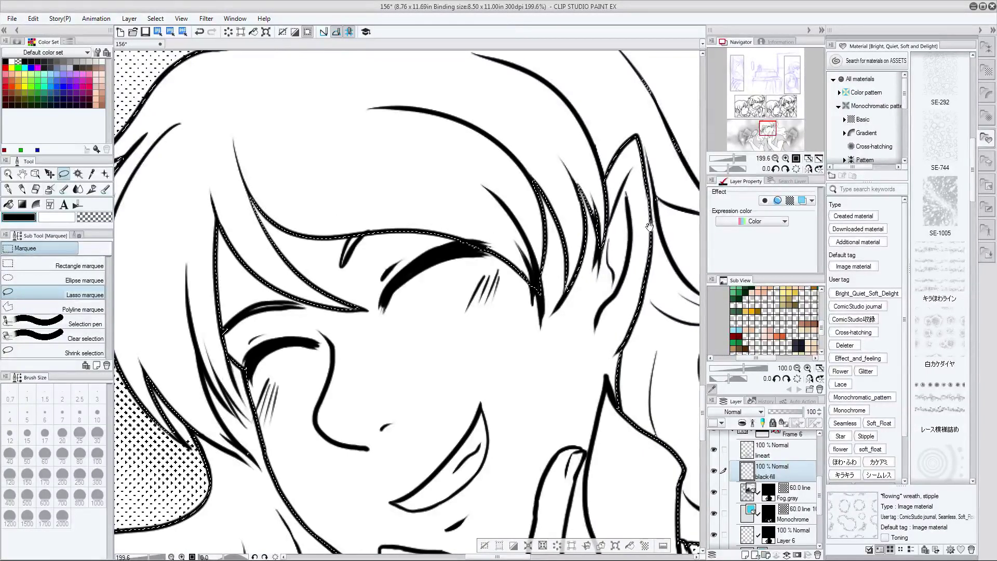
left_click_drag(640, 225, 468, 244)
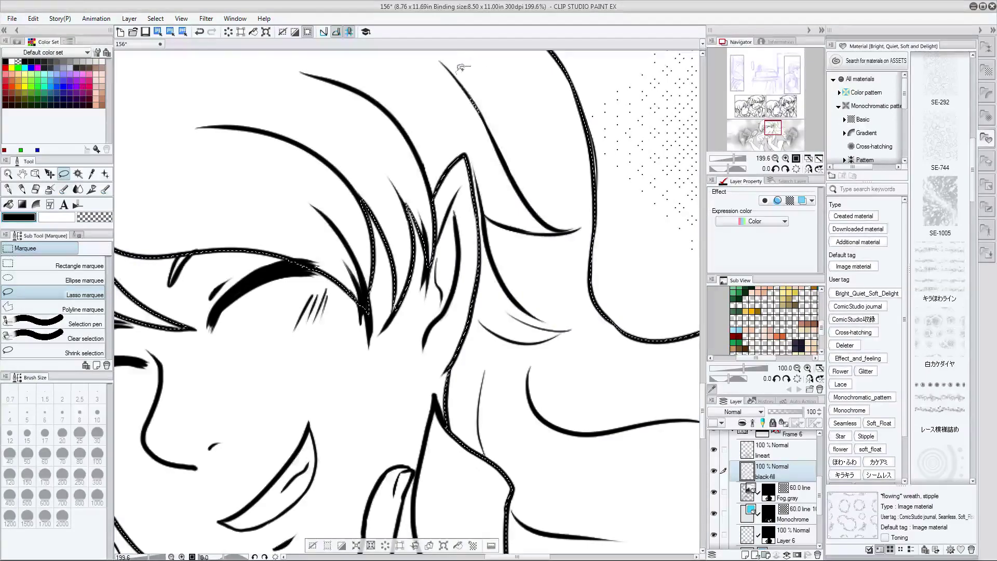
left_click_drag(619, 400, 299, 138)
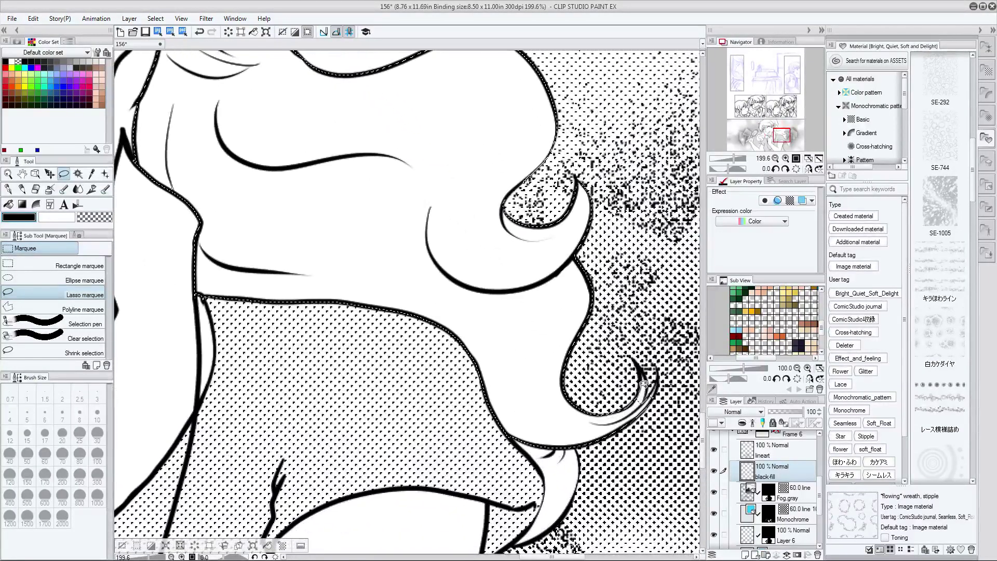
Step: Lasso the missed curled tips at the end of the ponytail above the sleeve into the hair selection
mouse_move(636, 400)
left_mouse_down()
mouse_move(639, 362)
mouse_move(652, 385)
mouse_move(637, 411)
mouse_move(622, 397)
mouse_move(649, 395)
left_mouse_up()
left_click_drag(553, 485, 564, 416)
key("w")
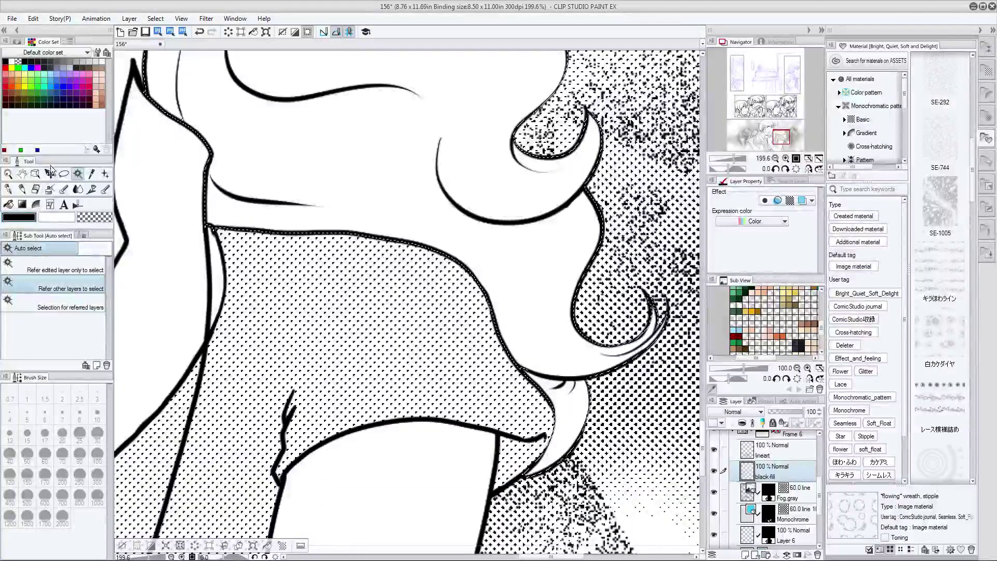
key("m")
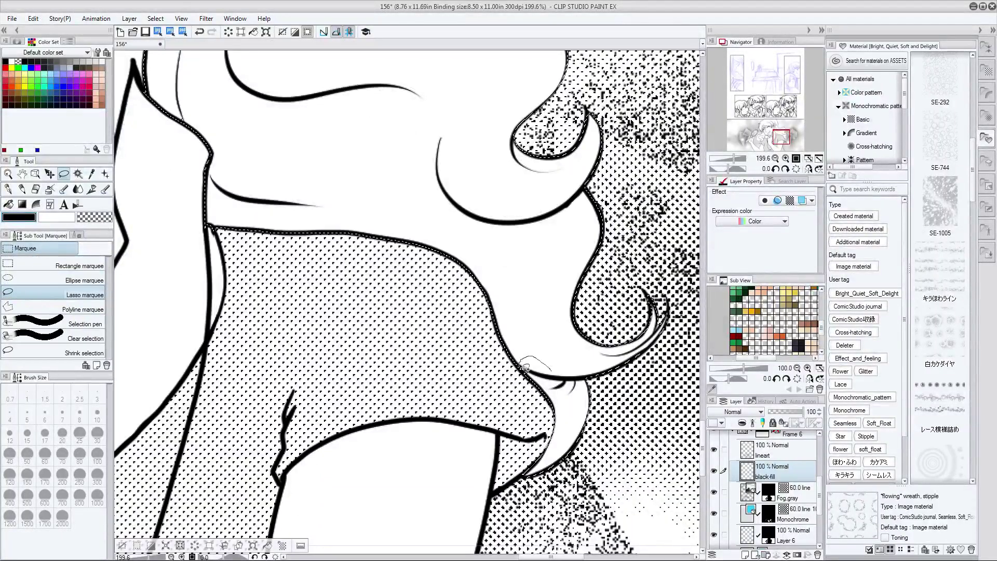
left_click_drag(525, 366, 537, 374)
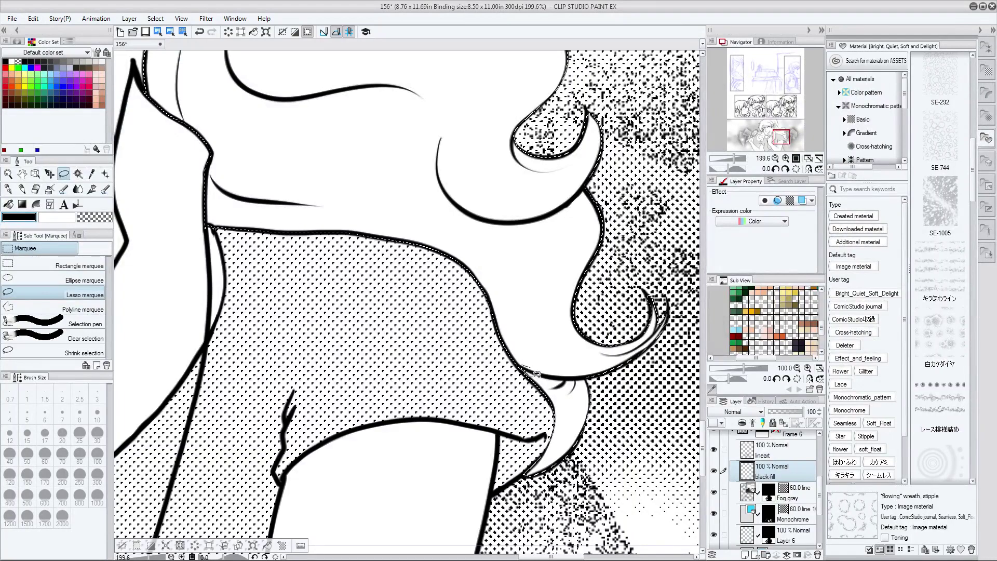
Step: Fill the selected hair with black on the black-fill layer and set the layer's opacity to 51%
left_click_drag(391, 216, 524, 317)
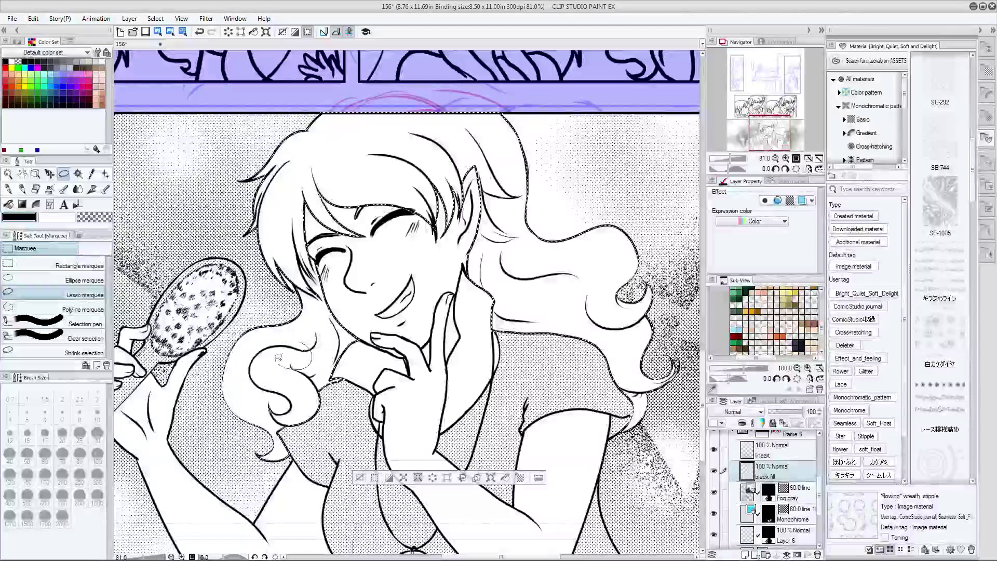
left_click(520, 478)
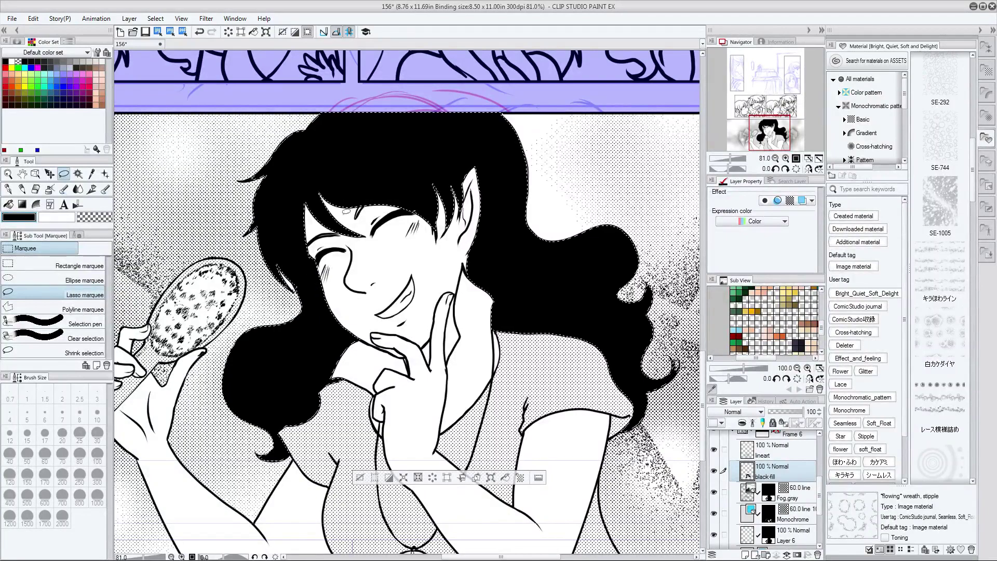
scroll(352, 199, "up", 1)
left_click(784, 411)
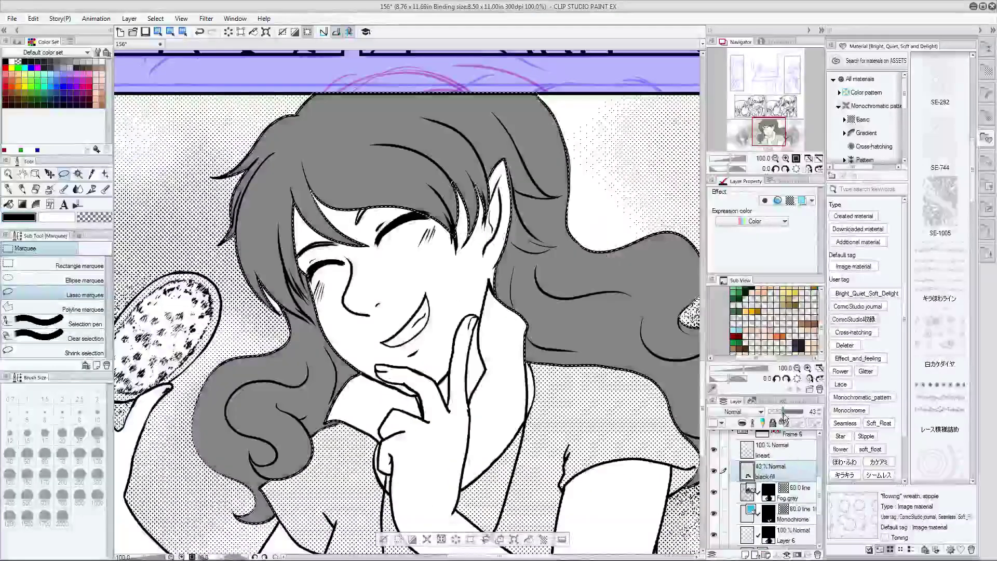
left_click_drag(784, 412, 787, 412)
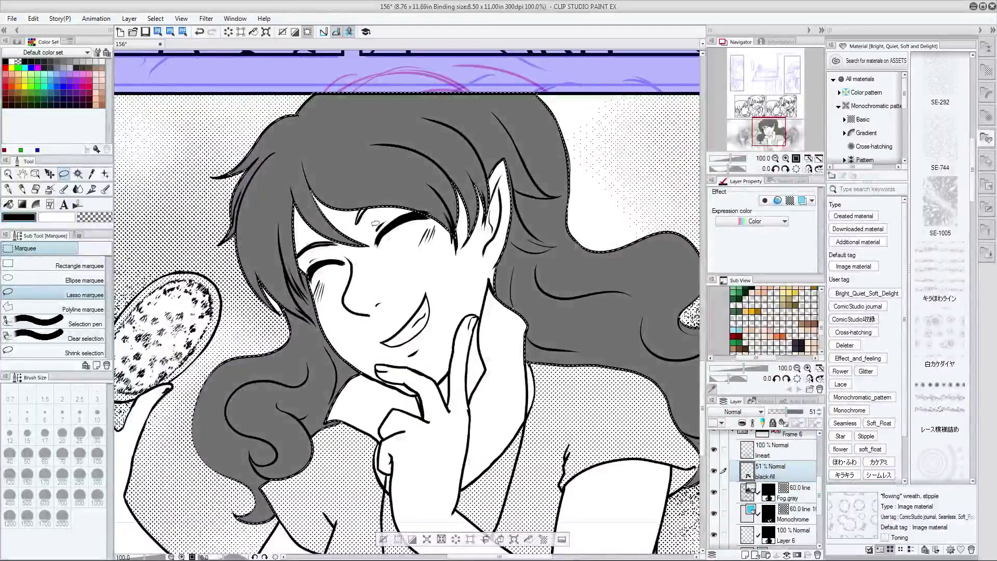
Step: Clear the hair selection and pick the 白カケダイヤ effect material
scroll(478, 341, "down", 3)
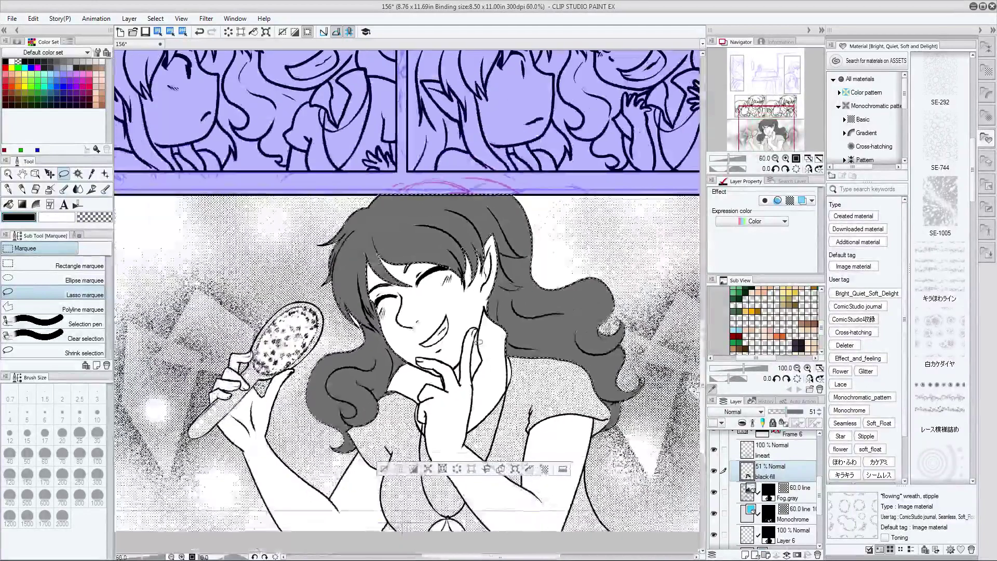
key("ctrl+d")
scroll(478, 341, "down", 1)
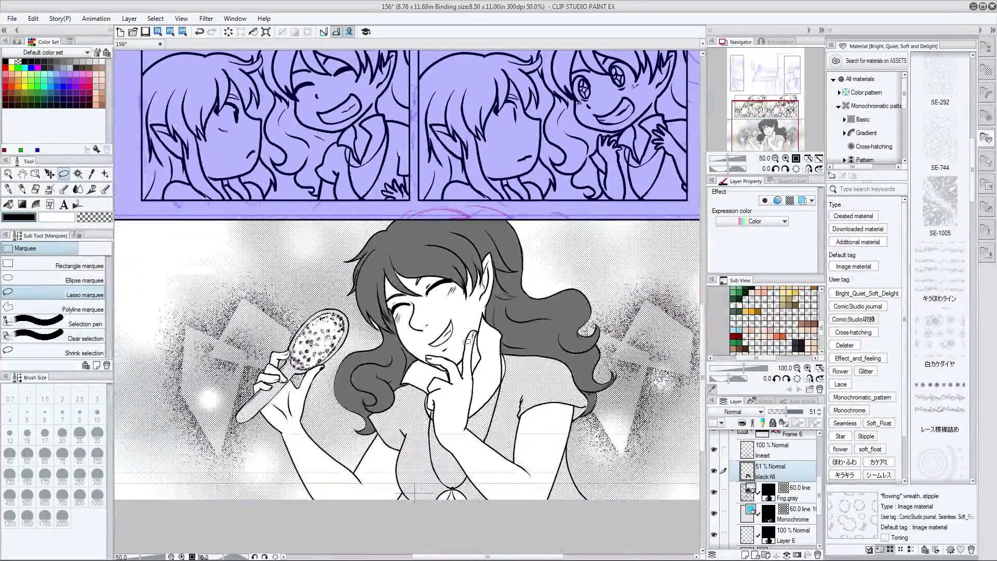
scroll(470, 341, "down", 1)
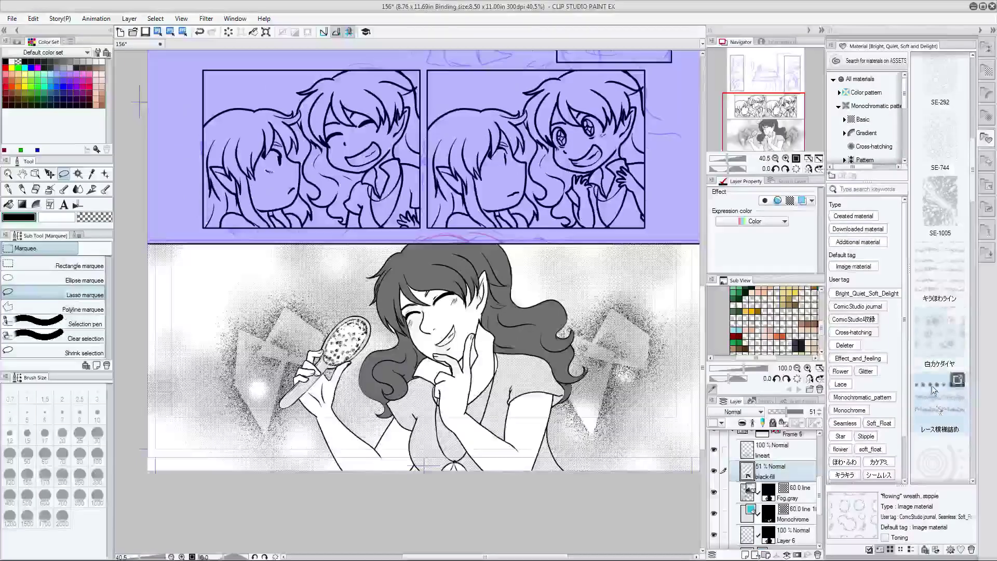
left_click(937, 353)
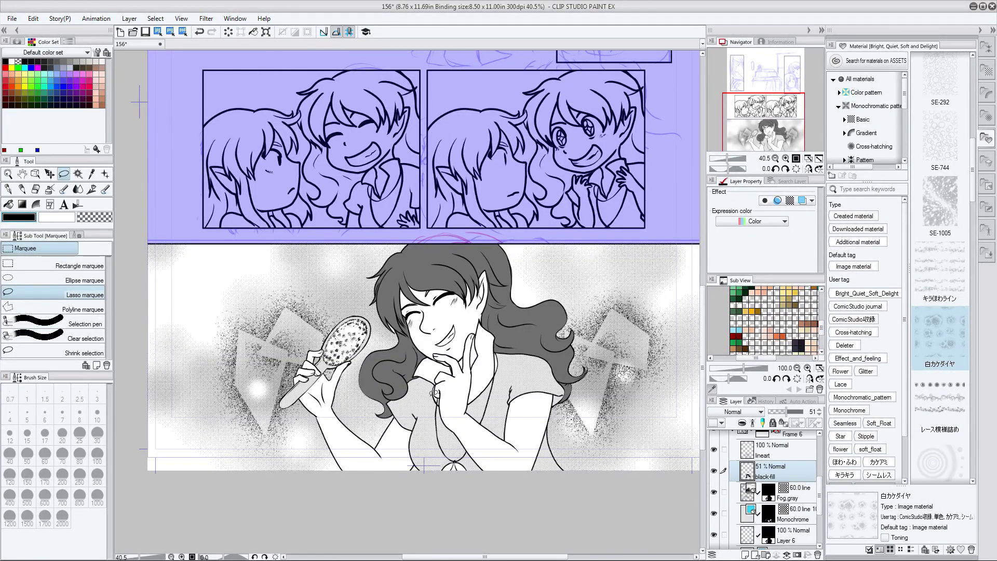
Step: Select the Fog_gray tone layer beneath the black-fill layer
scroll(762, 506, "down", 1)
scroll(761, 506, "up", 1)
scroll(749, 508, "down", 1)
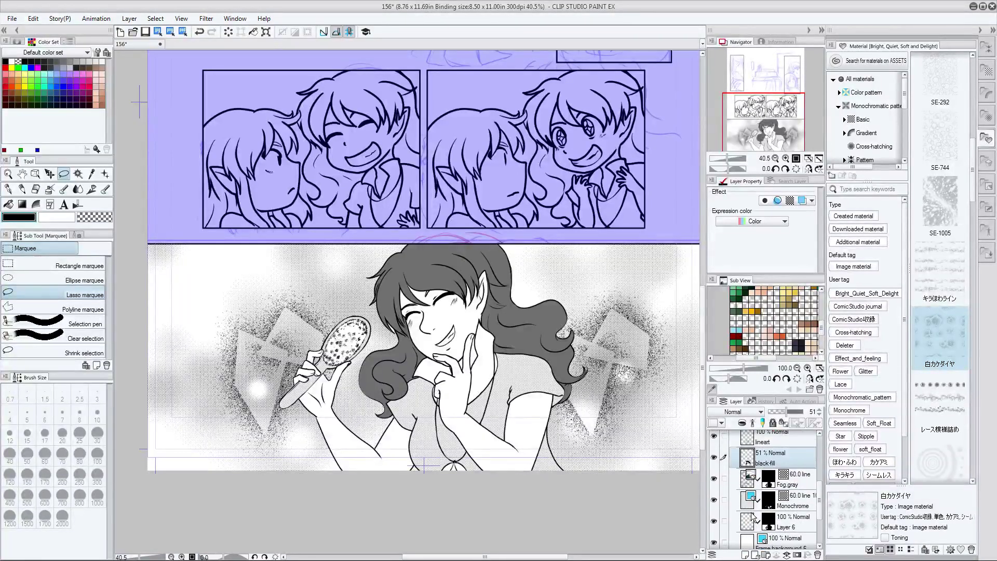
left_click(769, 484)
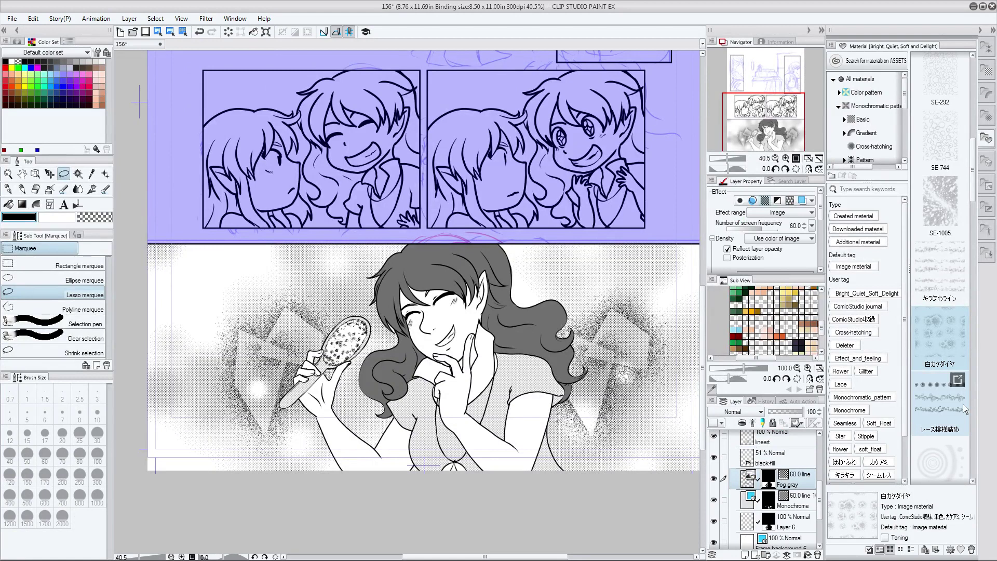
Step: Replace the fog tone with the SE-1073 soft-dot material and adjust its placement over the bottom panel
scroll(962, 404, "down", 5)
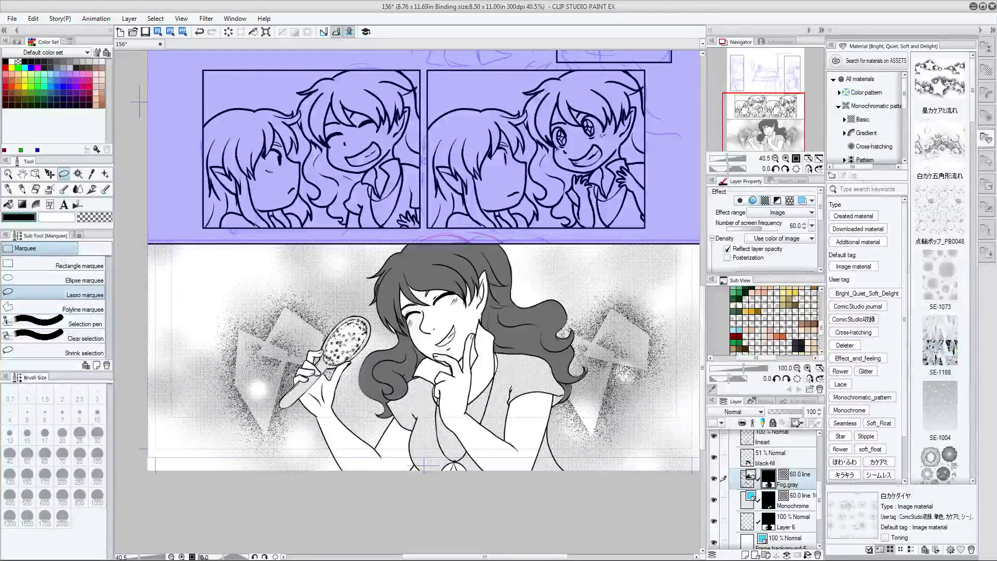
left_click(941, 280)
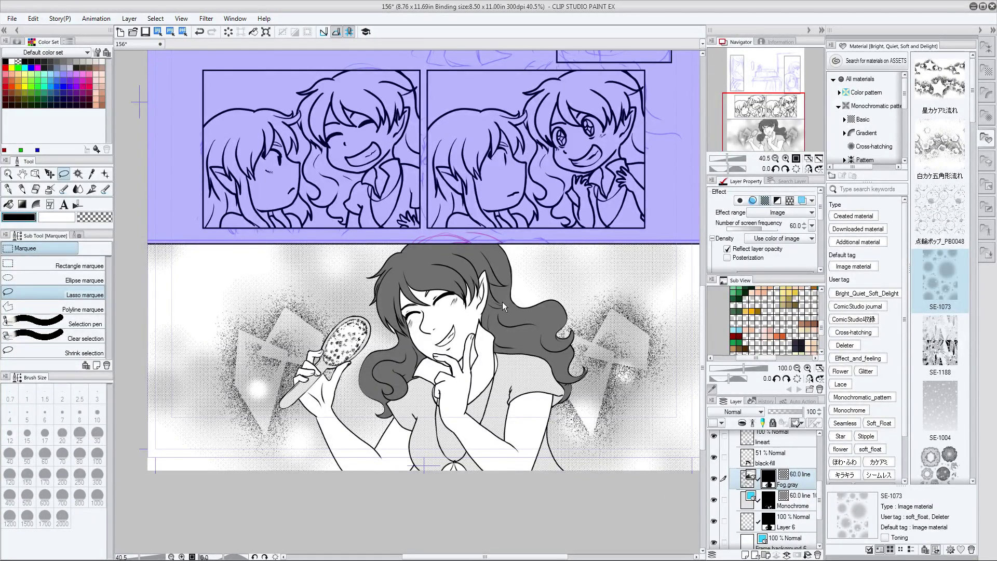
key("o")
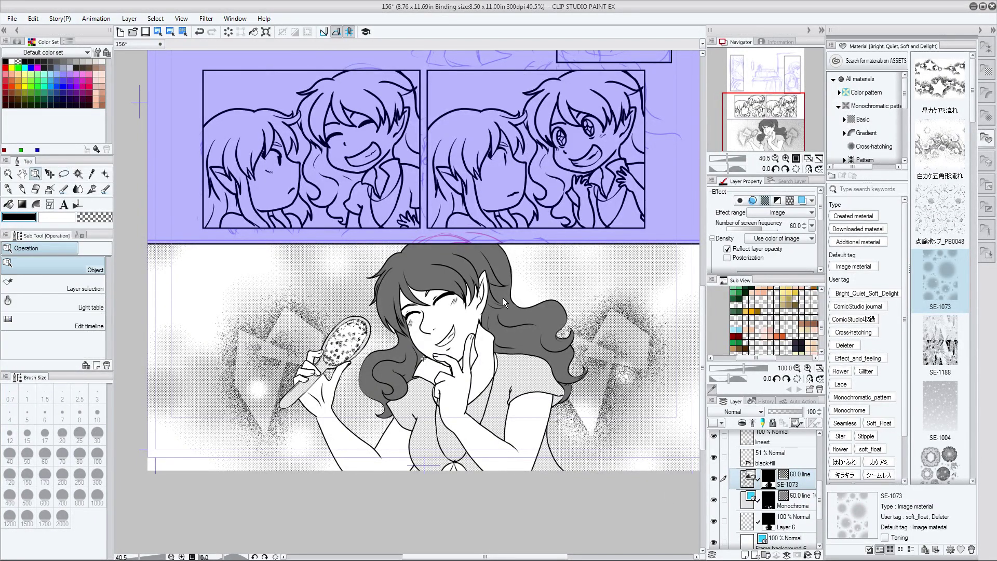
scroll(502, 297, "down", 5)
scroll(502, 297, "down", 4)
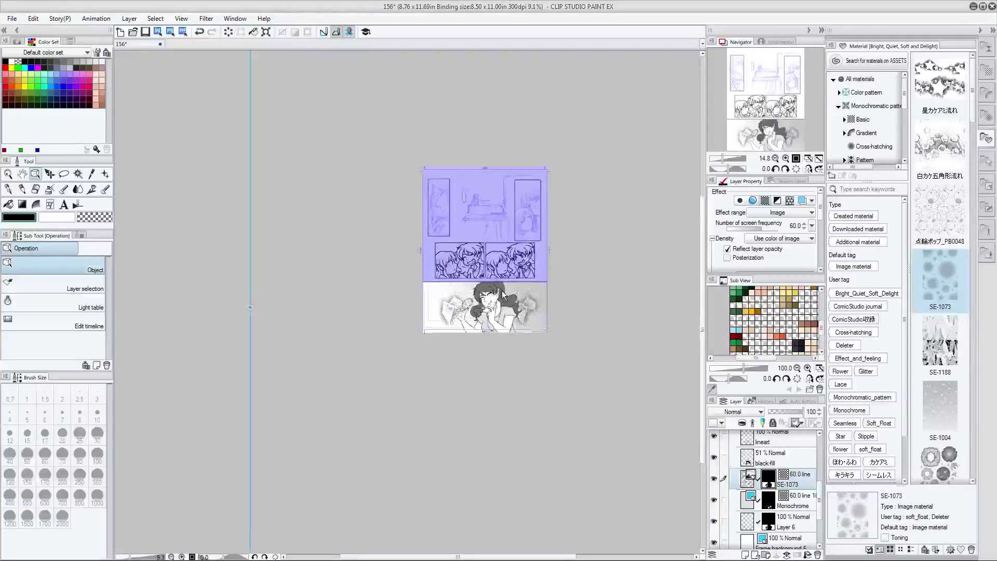
left_click_drag(600, 118, 633, 148)
scroll(603, 241, "up", 3)
scroll(600, 242, "up", 1)
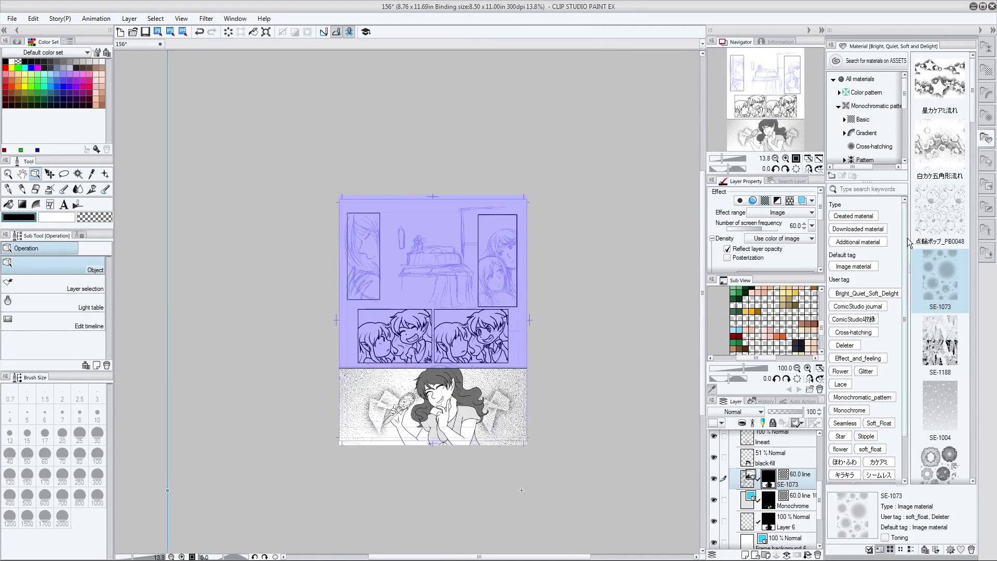
Step: Replace the background tone layer's material with the 白カケ五角形流れ pentagon effect
left_click(939, 148)
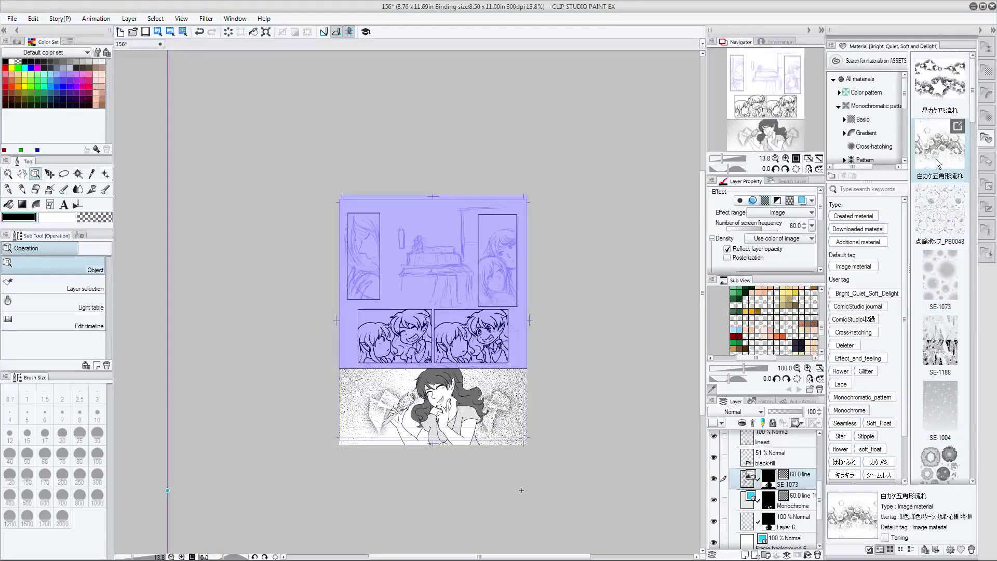
left_click(937, 552)
scroll(395, 441, "up", 3)
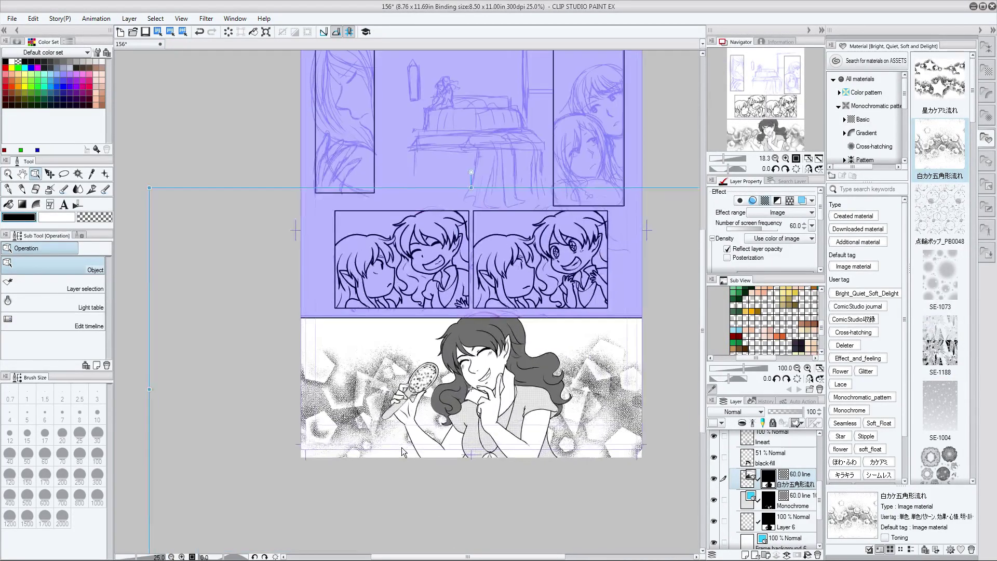
scroll(403, 451, "down", 1)
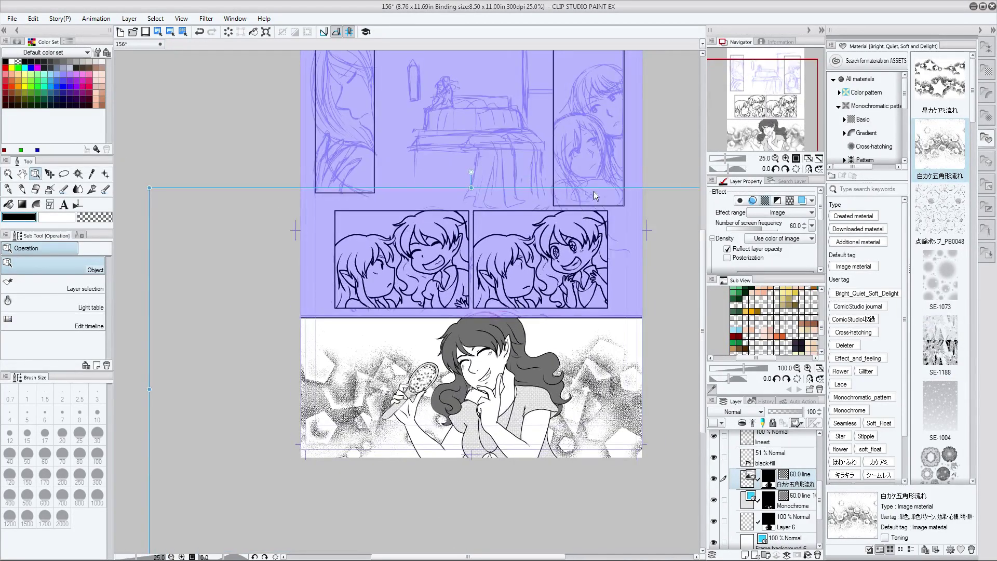
Step: Hide the old polygon effects on Layer 6 and shift the pentagon pattern slightly up and left behind the figure
mouse_move(598, 193)
left_mouse_down()
mouse_move(621, 158)
mouse_move(615, 187)
left_mouse_up()
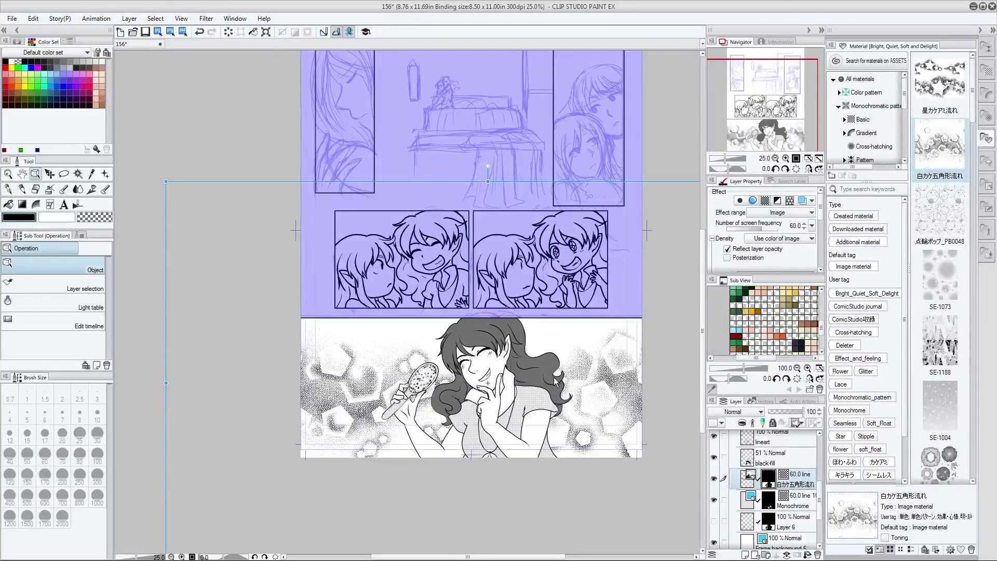
left_click_drag(651, 184, 624, 178)
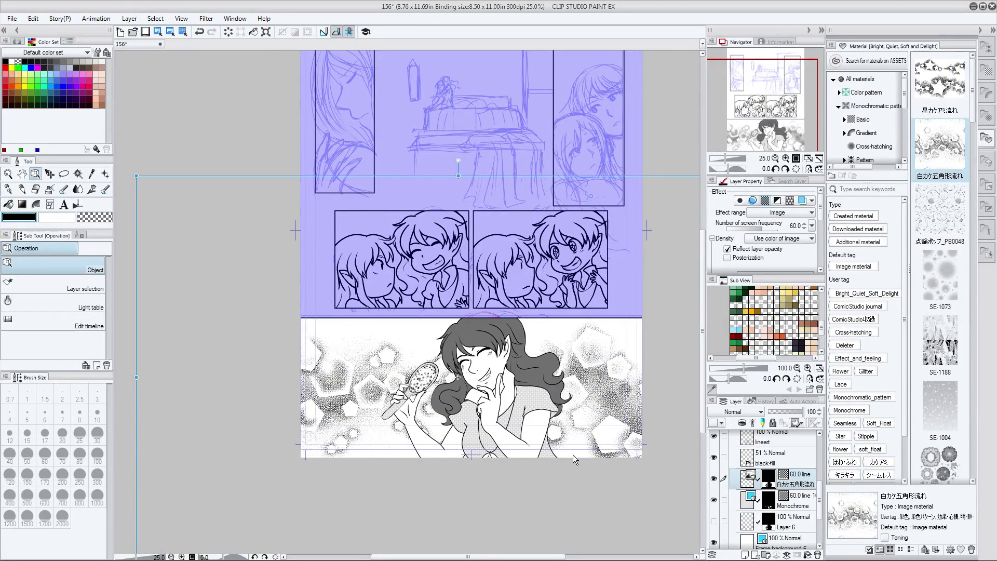
scroll(613, 416, "down", 2)
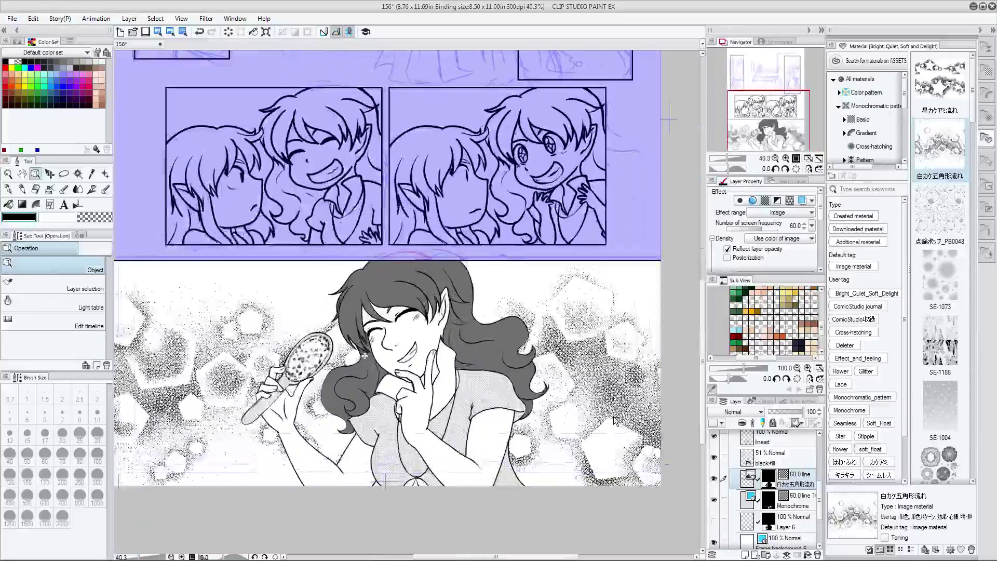
scroll(612, 415, "up", 2)
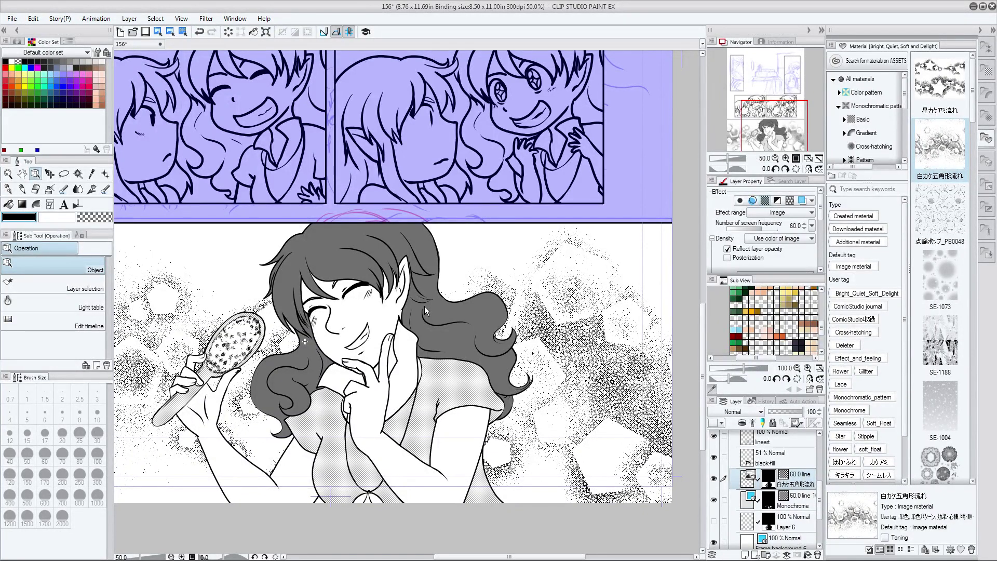
left_click_drag(774, 110, 765, 116)
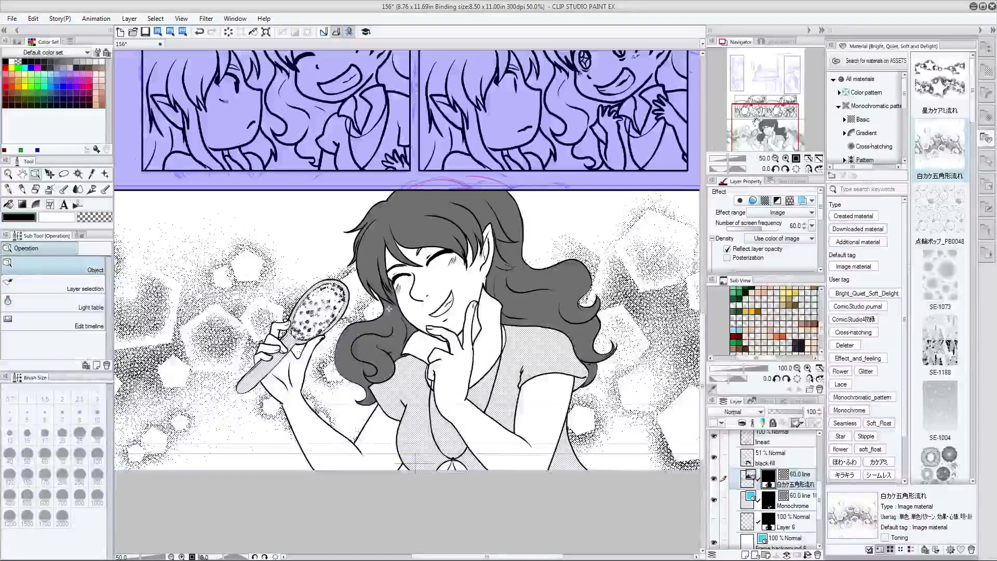